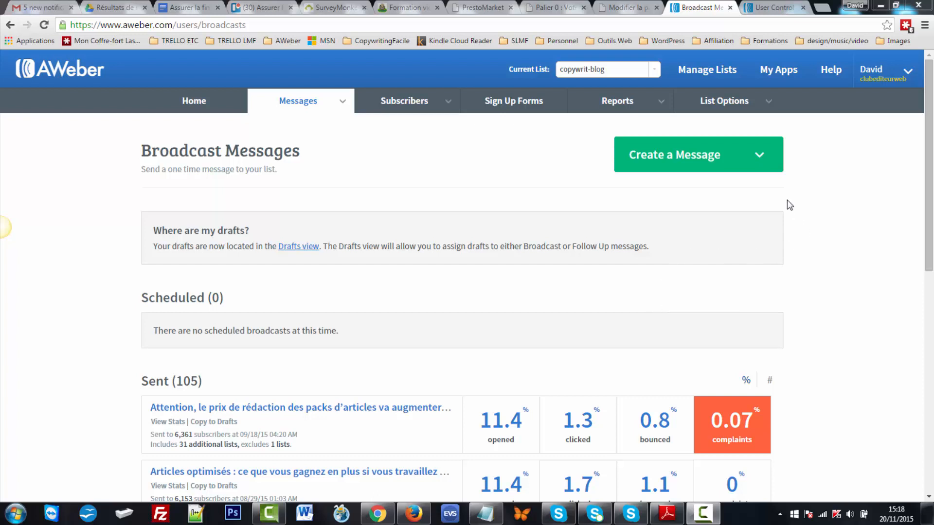
# - Copy the sent broadcast "Avertissement : Google va sanctionner !" to drafts for editing
pyautogui.click(673, 286)
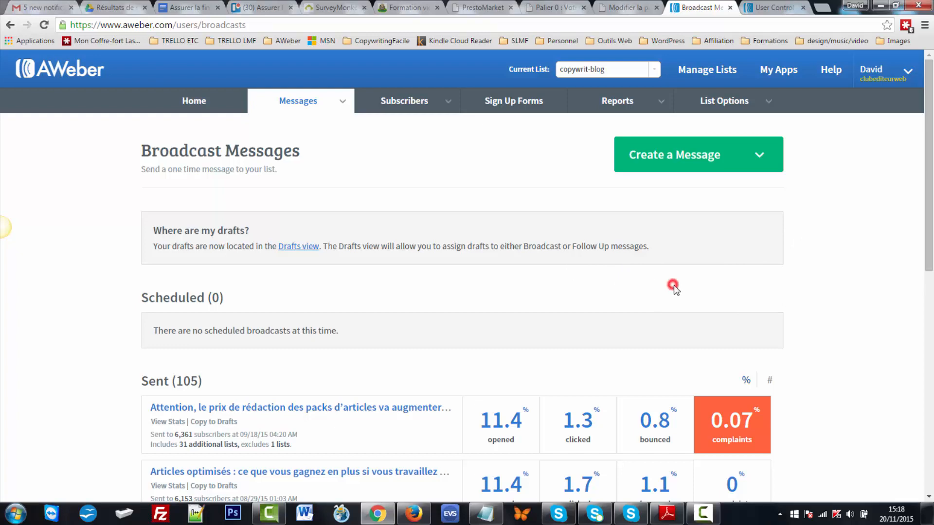
pyautogui.scroll(-3, 674, 287)
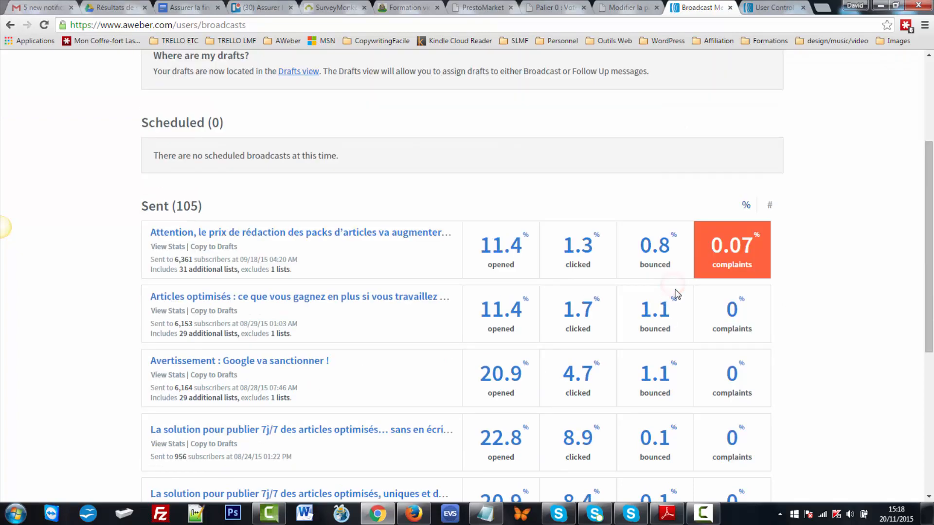
pyautogui.click(228, 376)
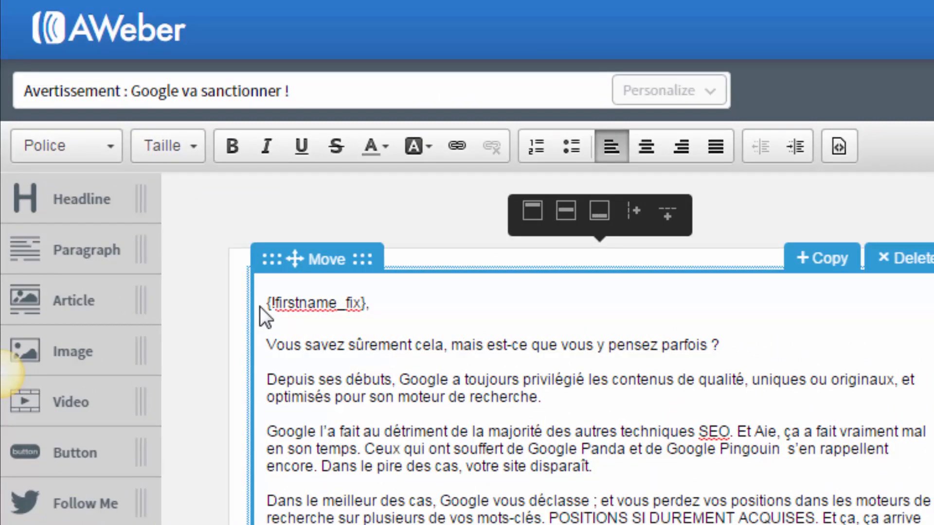
# - Review the subscriber personalization variables available for the message's subject line
pyautogui.click(262, 301)
pyautogui.click(367, 90)
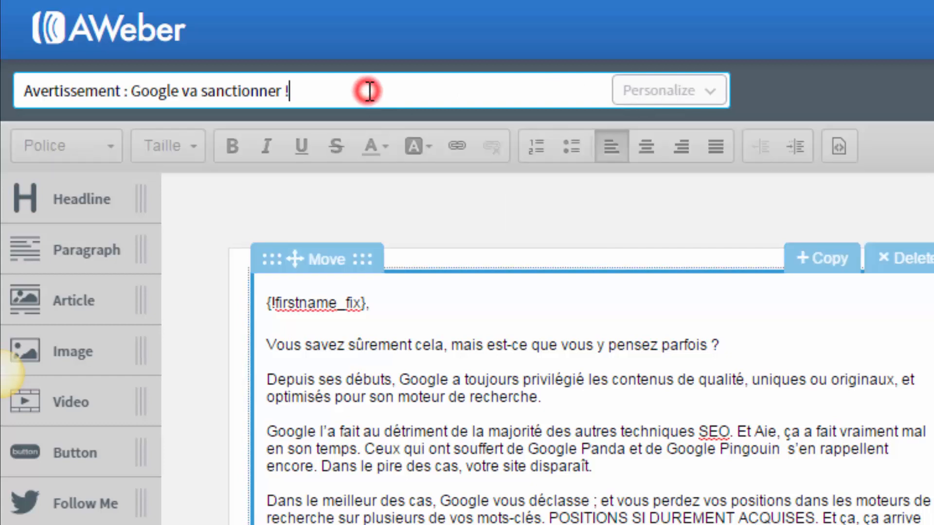
pyautogui.click(712, 93)
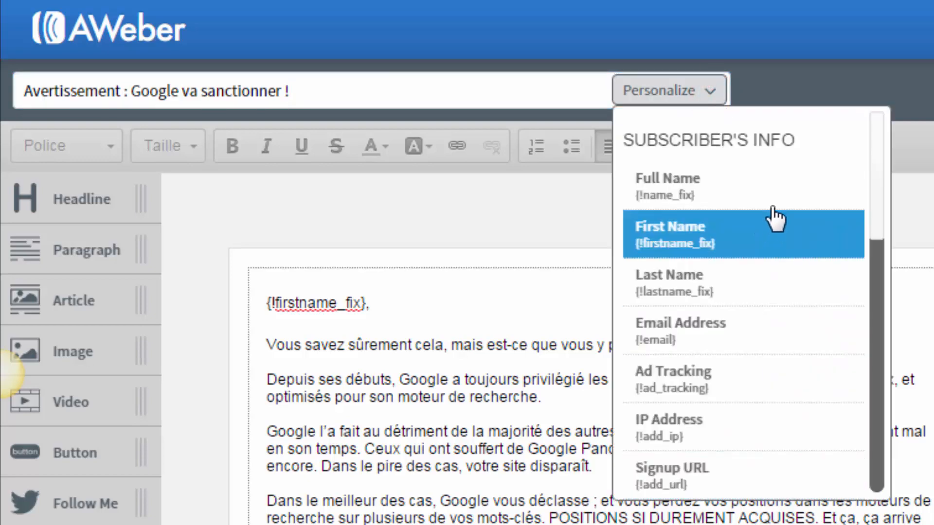
pyautogui.click(532, 384)
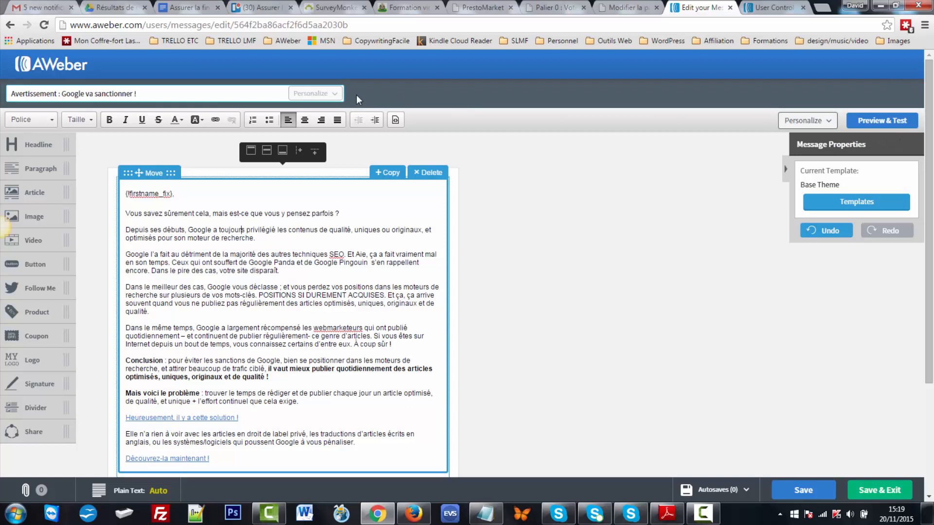
# - Examine the personalization variables for the message body, from subscriber info to location, alongside the greeting's first-name variable
pyautogui.click(828, 120)
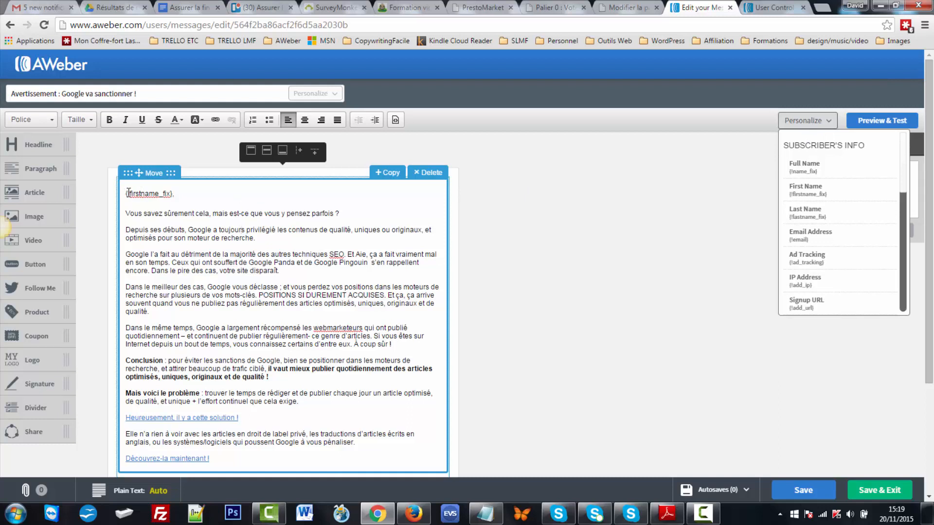
pyautogui.moveTo(128, 193); pyautogui.dragTo(163, 194)
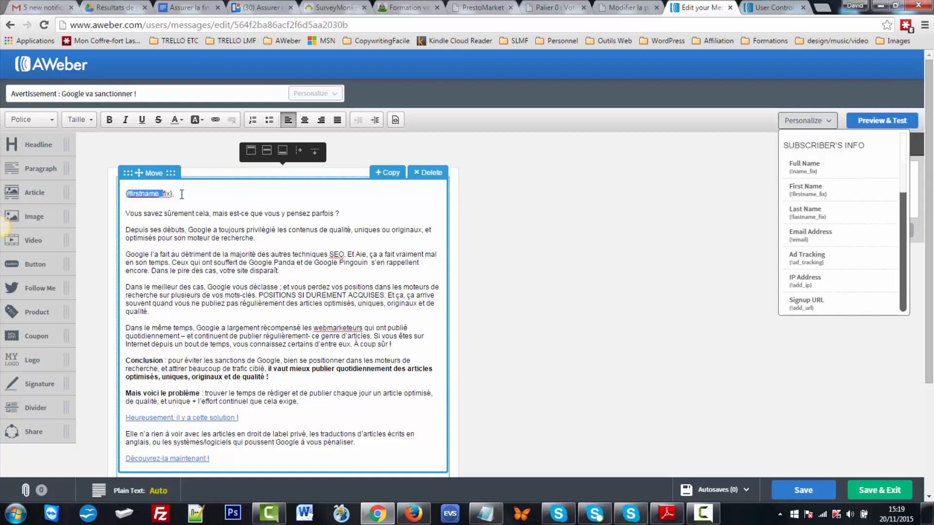
pyautogui.click(221, 190)
pyautogui.click(831, 121)
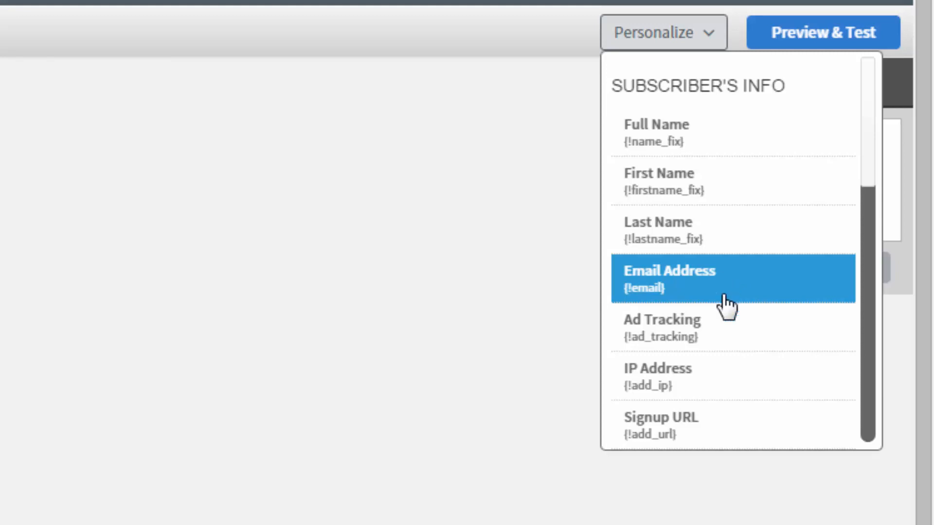
pyautogui.moveTo(866, 147); pyautogui.dragTo(871, 187)
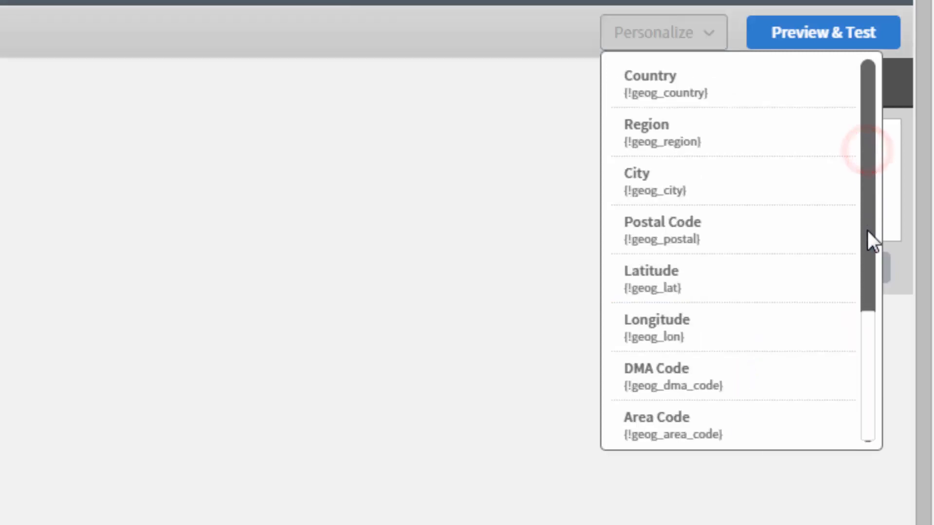
pyautogui.click(479, 125)
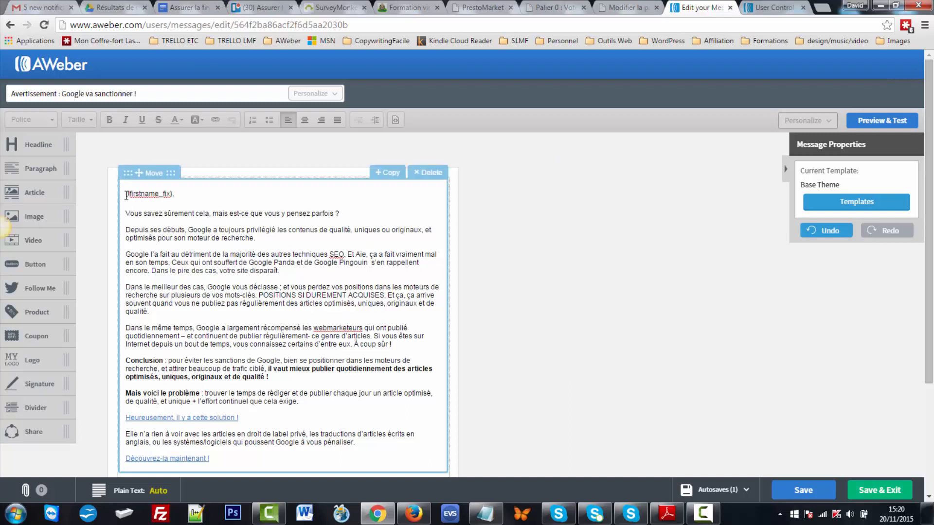
# - Highlight the greeting's {!firstname_fix} variable and switch to VariablesAWeber.pdf in Adobe Reader to review the name variables
pyautogui.moveTo(126, 196); pyautogui.dragTo(179, 202)
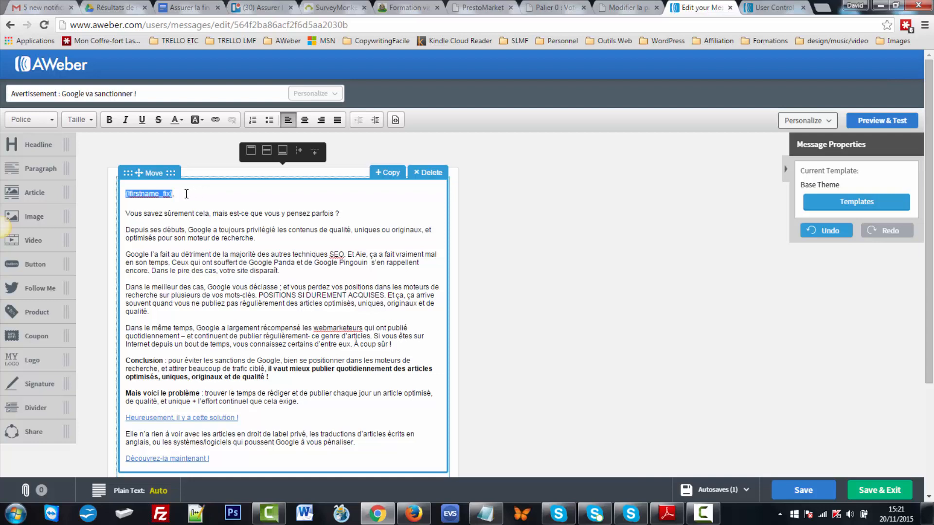
pyautogui.scroll(-1, 283, 256)
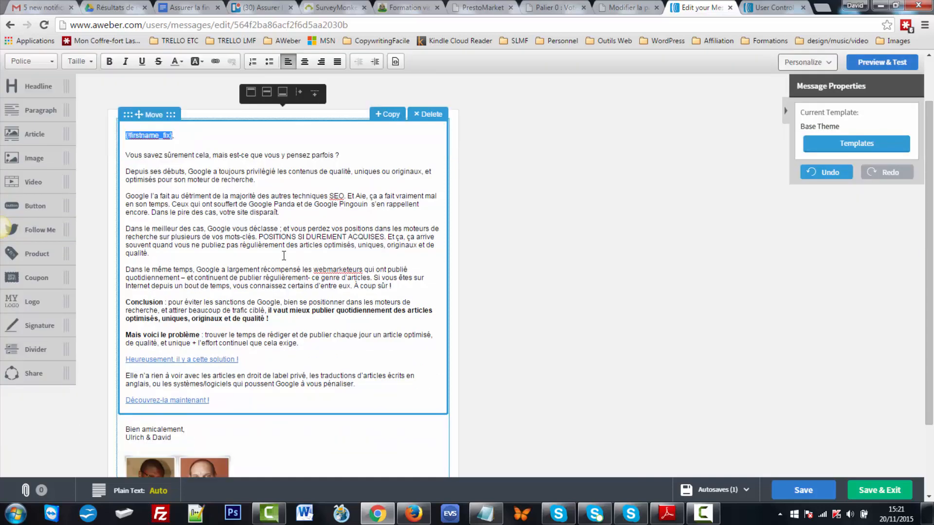
pyautogui.scroll(1, 283, 256)
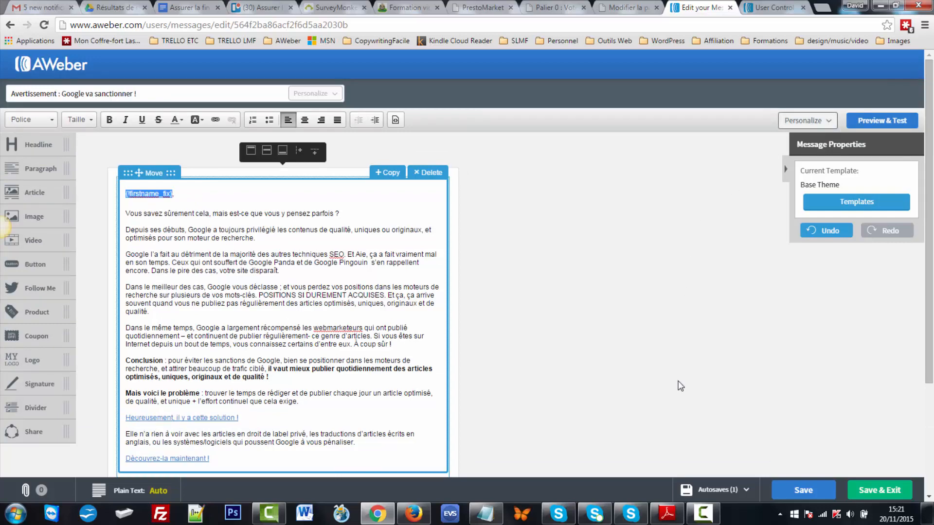
pyautogui.click(670, 514)
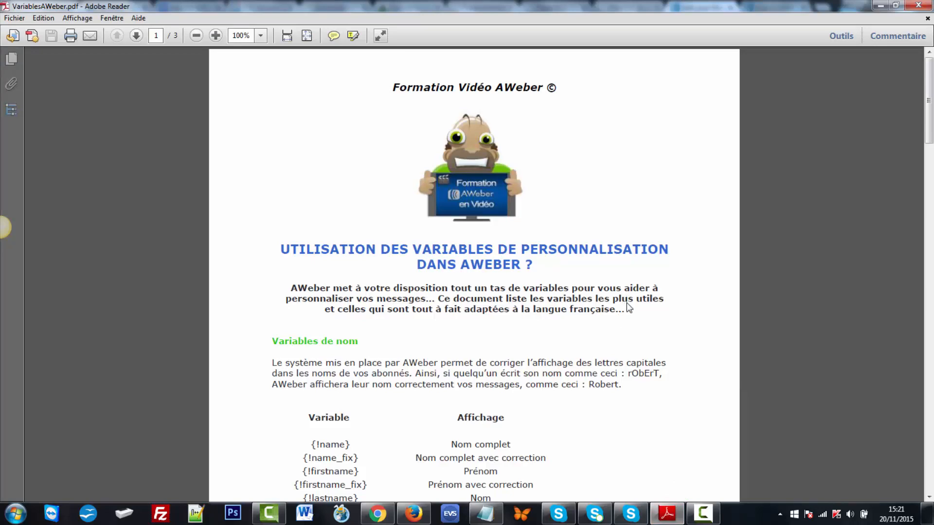
pyautogui.scroll(-5, 626, 303)
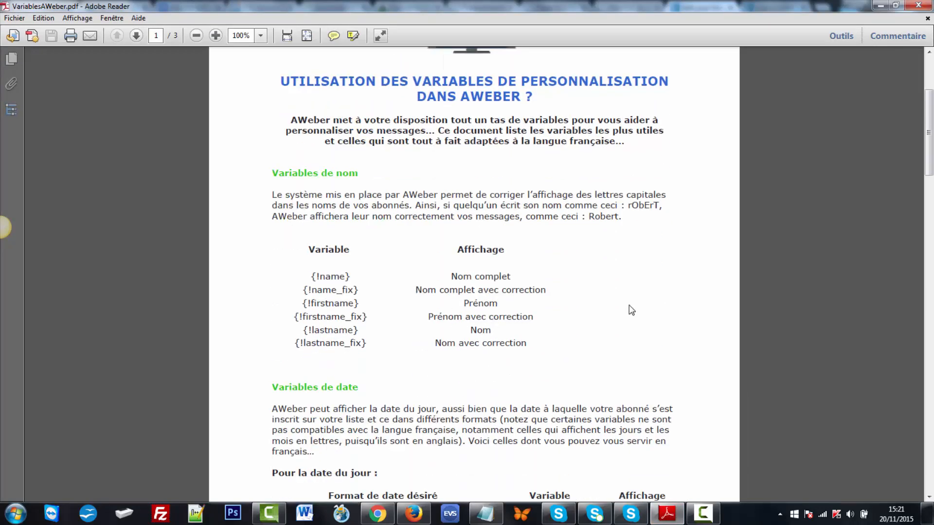
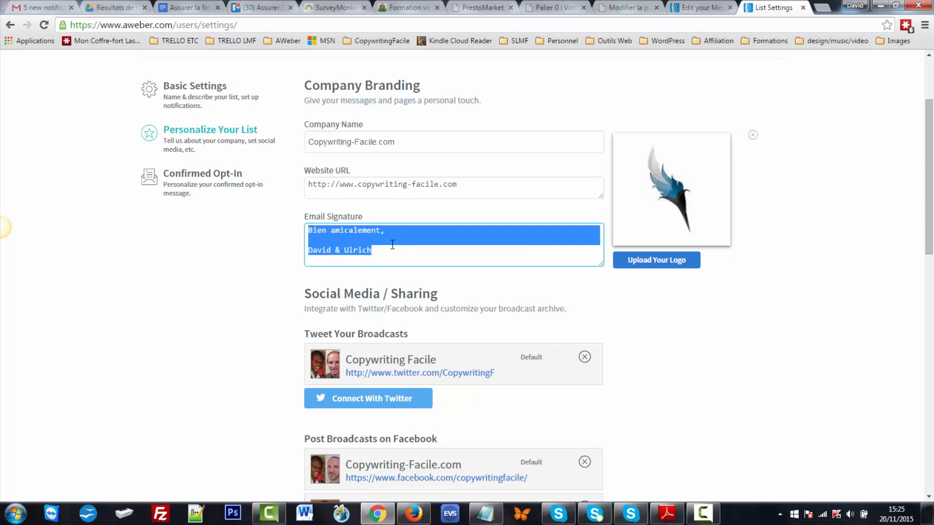
# - Return from the list settings to the message draft and delete the "Bien amicalement" closing and sender names above the photos
pyautogui.click(392, 245)
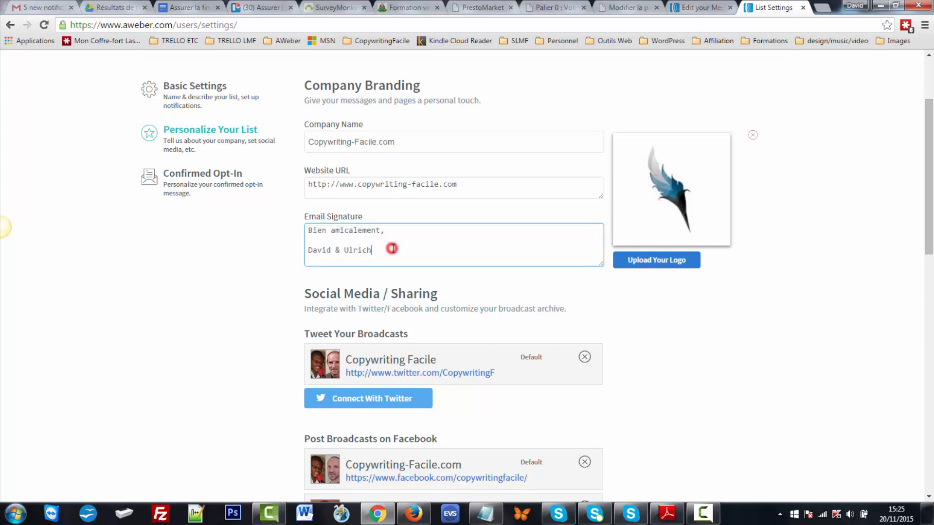
pyautogui.click(697, 9)
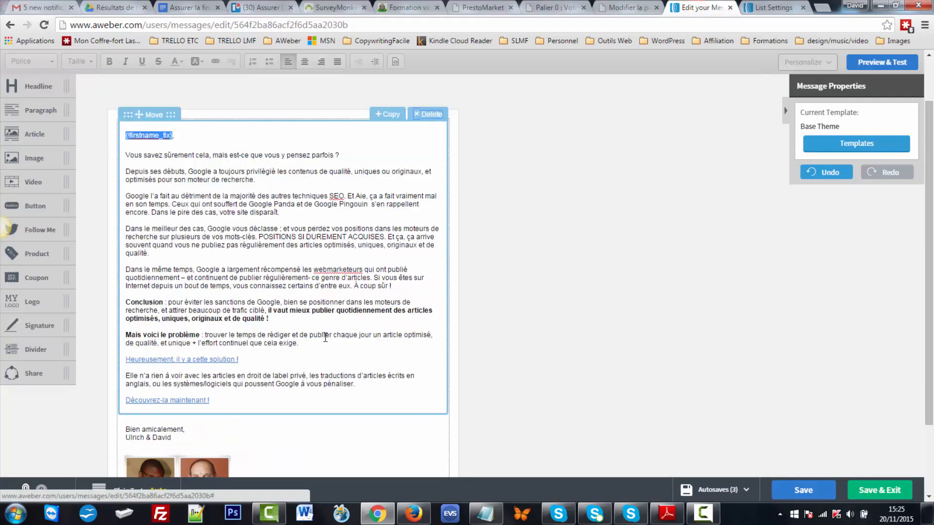
pyautogui.scroll(-2, 324, 336)
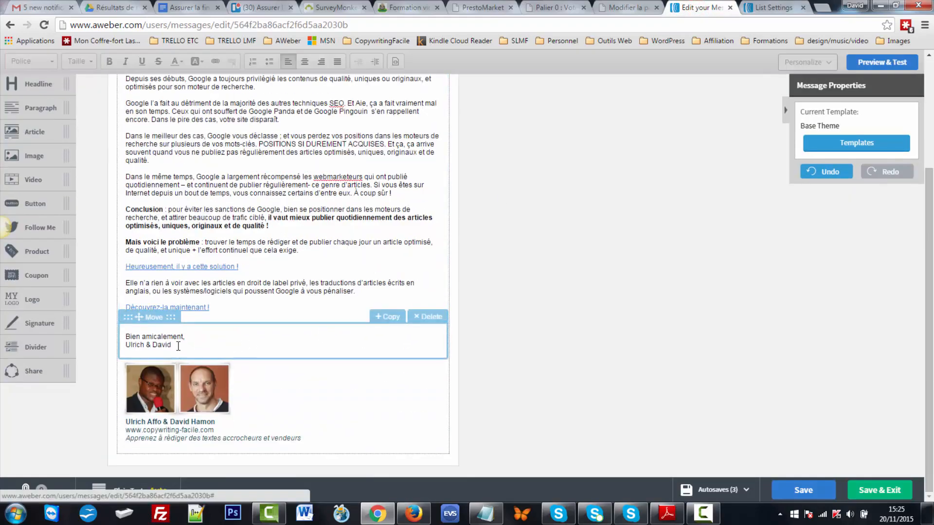
pyautogui.moveTo(176, 346); pyautogui.dragTo(144, 343)
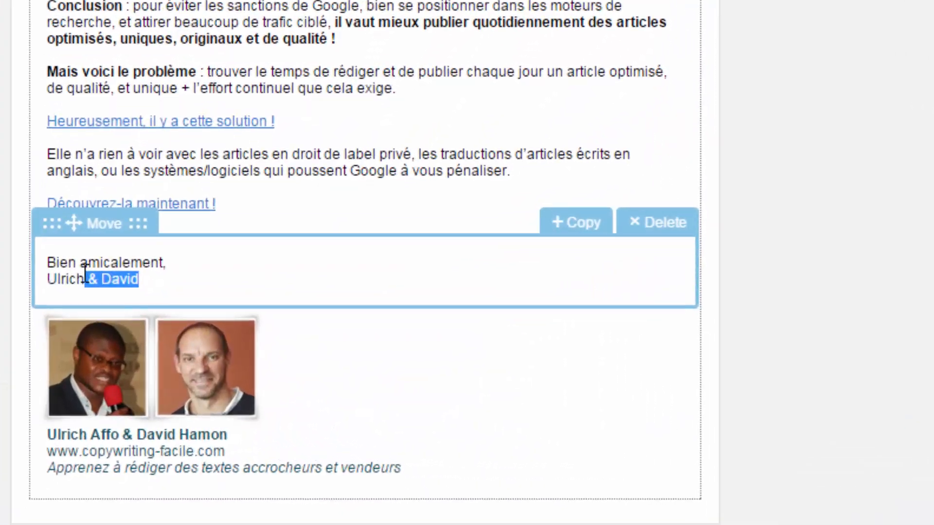
pyautogui.moveTo(85, 273)
pyautogui.mouseDown()
pyautogui.moveTo(72, 273)
pyautogui.moveTo(133, 263)
pyautogui.moveTo(179, 280)
pyautogui.mouseUp()
pyautogui.click(48, 265)
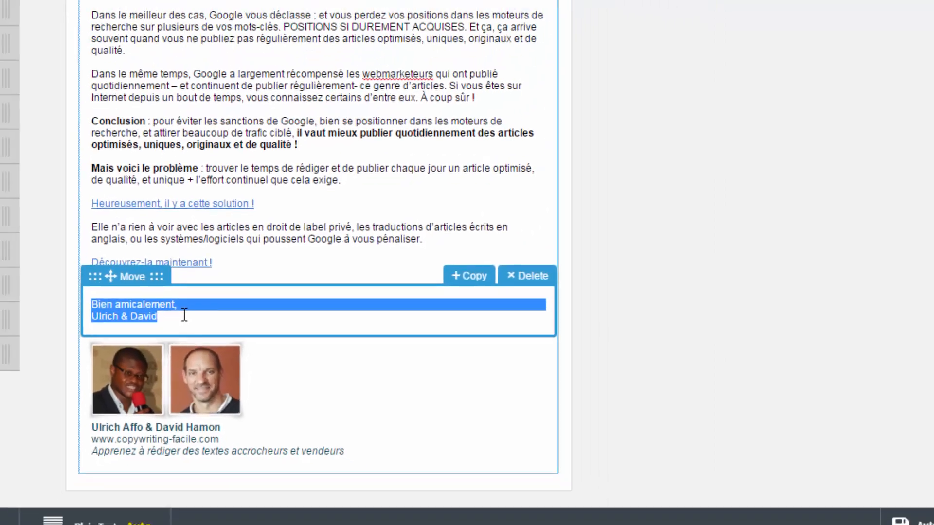
pyautogui.press('BackSpace')
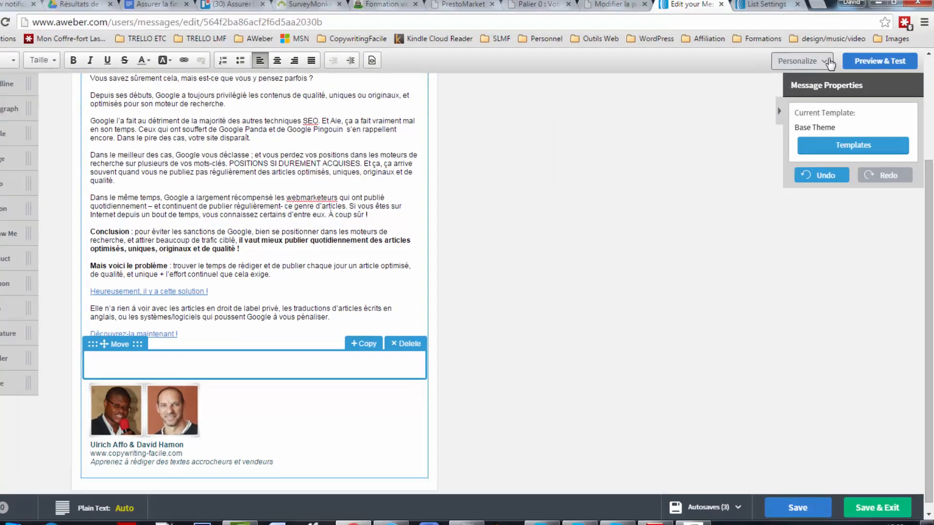
# - Insert the Signature snippet variable {!signature} into the emptied paragraph above the photos
pyautogui.click(828, 61)
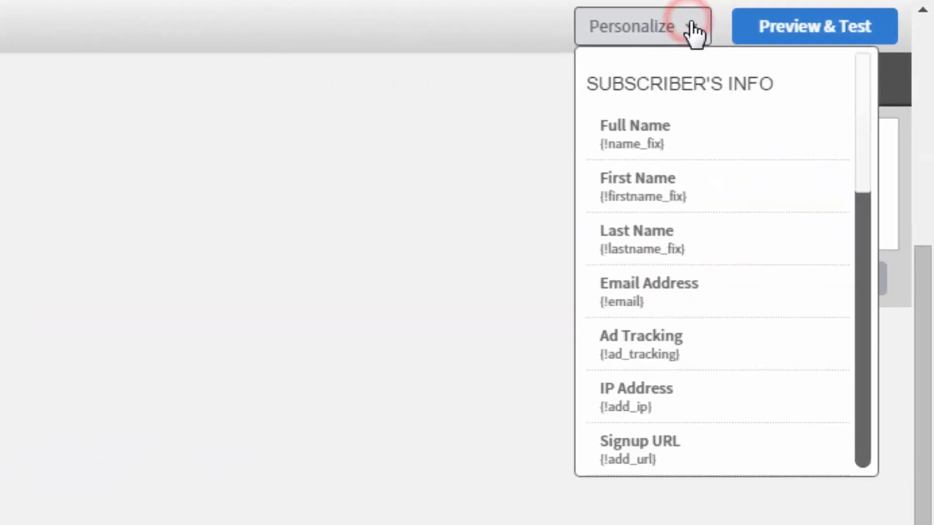
pyautogui.moveTo(863, 148); pyautogui.dragTo(865, 424)
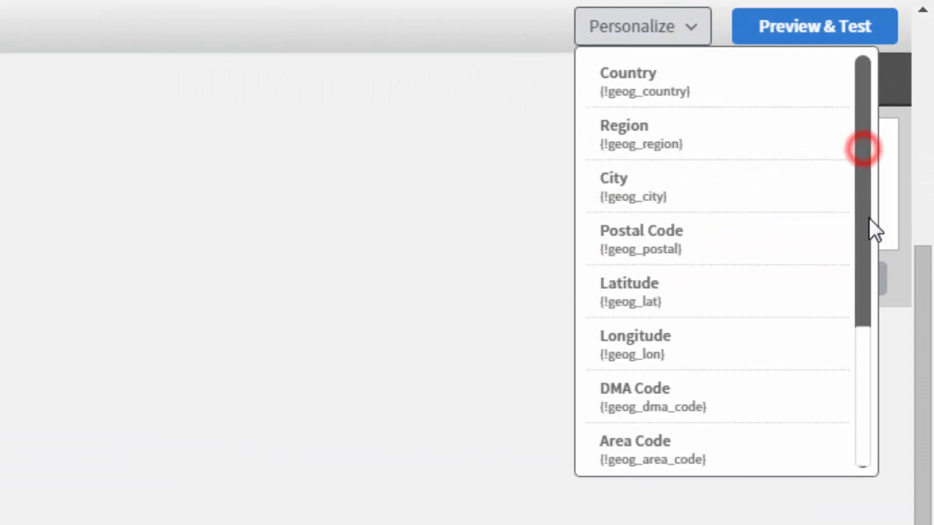
pyautogui.moveTo(865, 342); pyautogui.dragTo(864, 222)
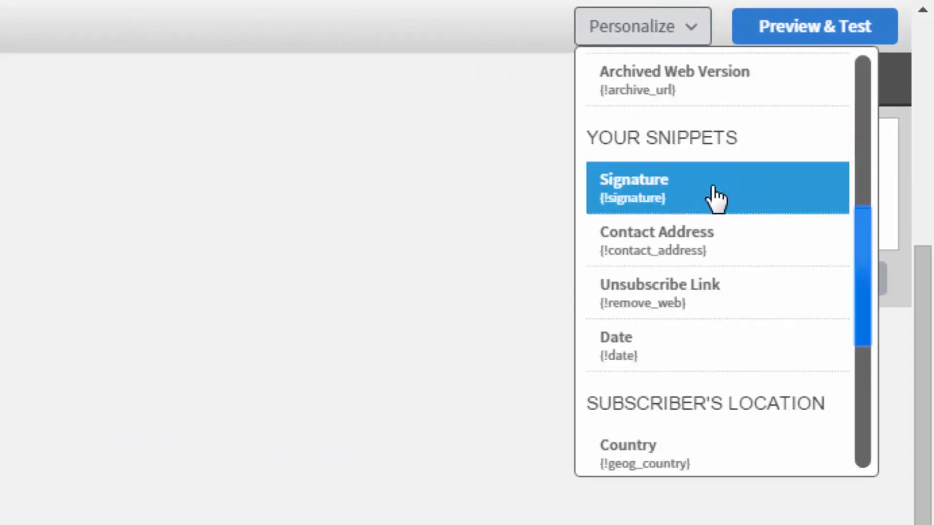
pyautogui.click(714, 189)
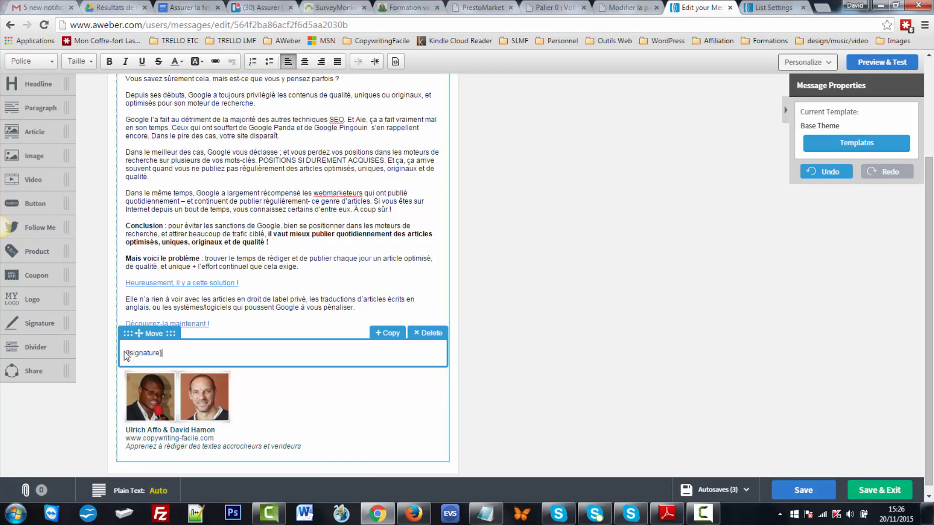
# - Review the Email Signature text in the list settings and the List Options entries that lead to it
pyautogui.click(759, 9)
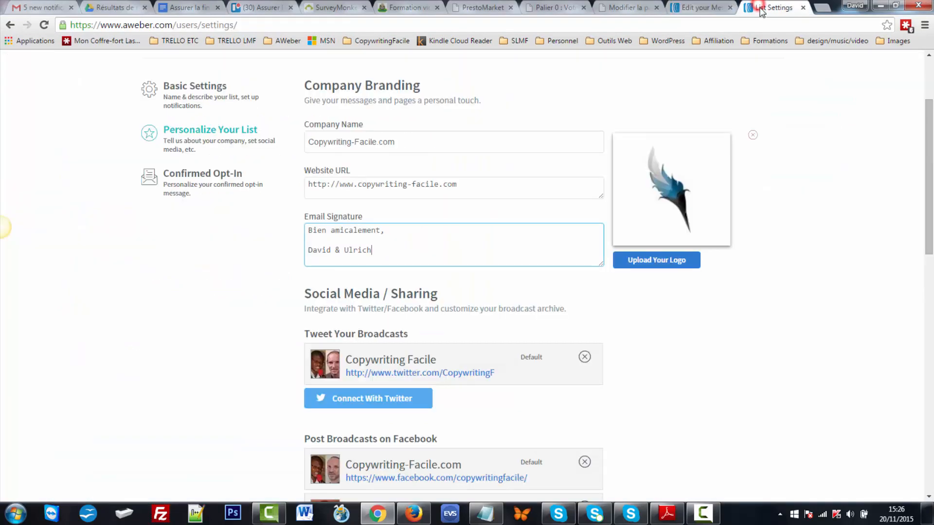
pyautogui.moveTo(397, 250)
pyautogui.mouseDown()
pyautogui.moveTo(341, 249)
pyautogui.moveTo(302, 232)
pyautogui.mouseUp()
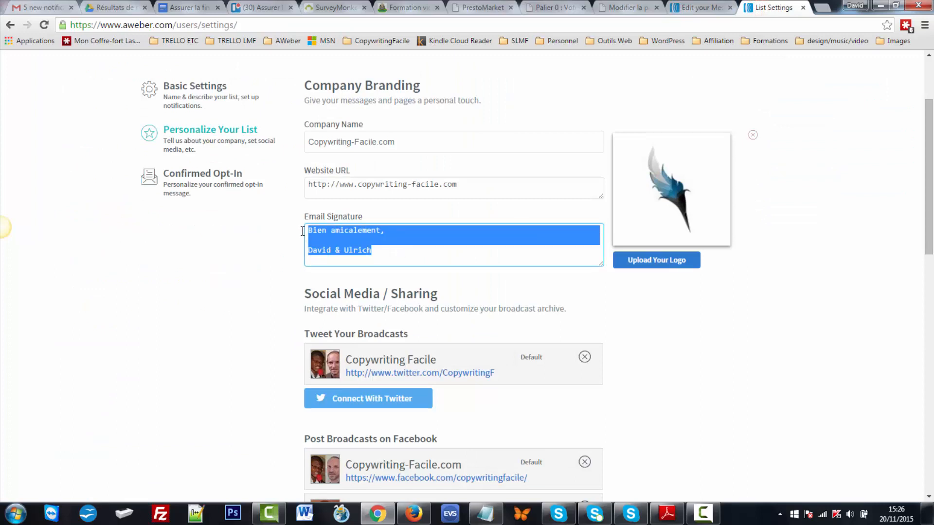
pyautogui.click(401, 248)
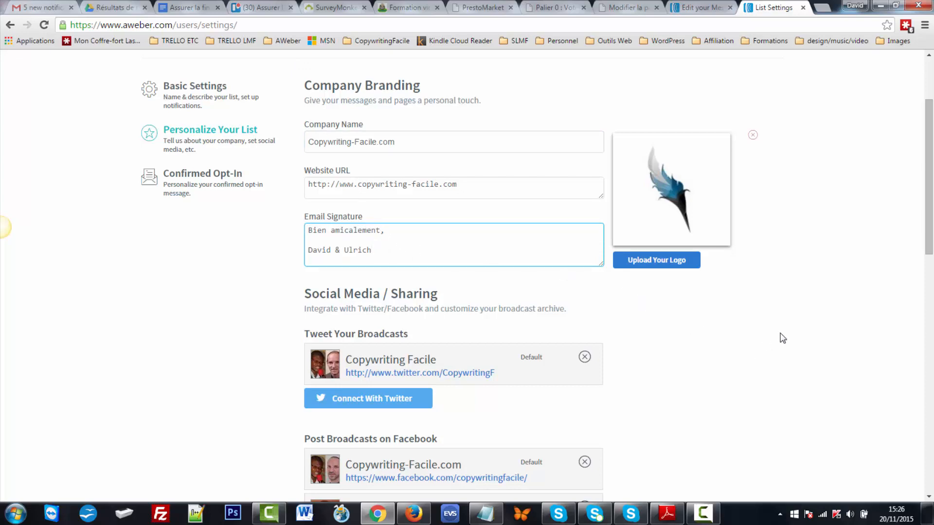
pyautogui.scroll(-4, 782, 338)
pyautogui.scroll(7, 782, 336)
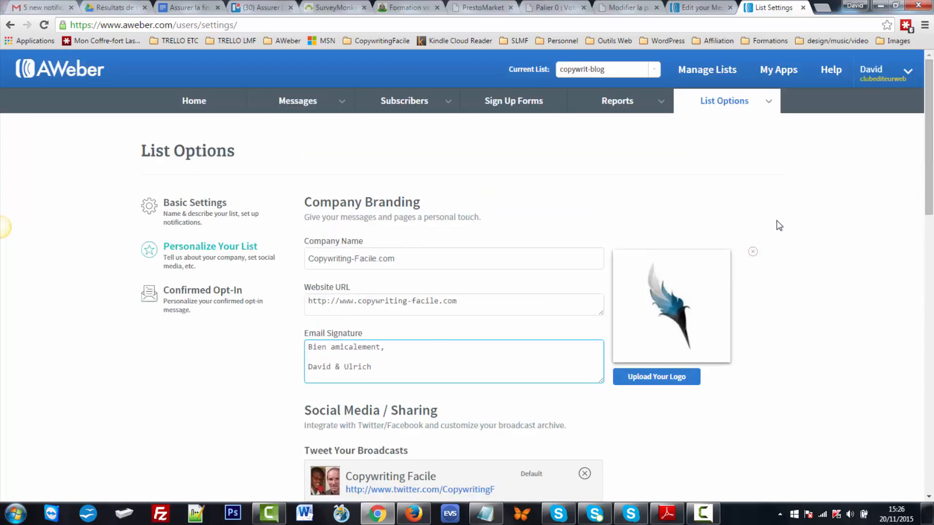
pyautogui.click(383, 364)
pyautogui.moveTo(732, 103)
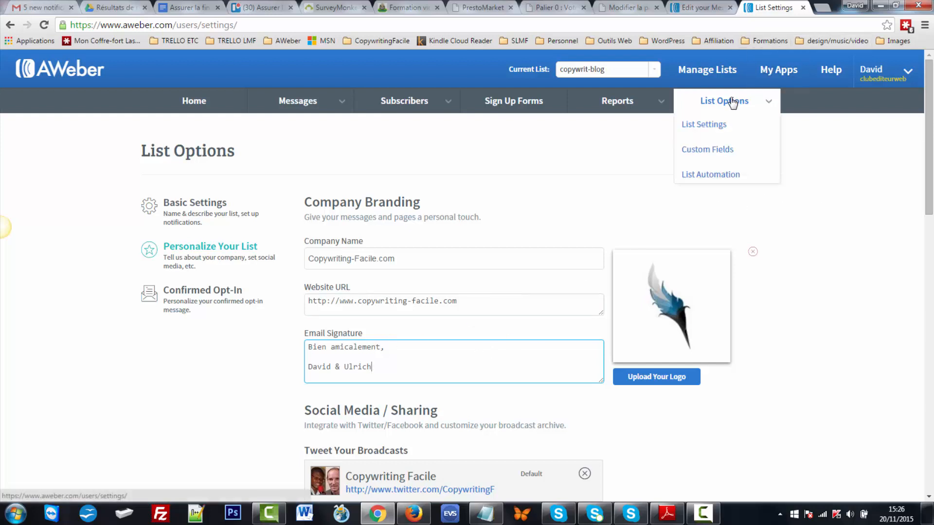
# - Check the {!signature} variable in the message draft against the Email Signature field in the list settings
pyautogui.click(716, 15)
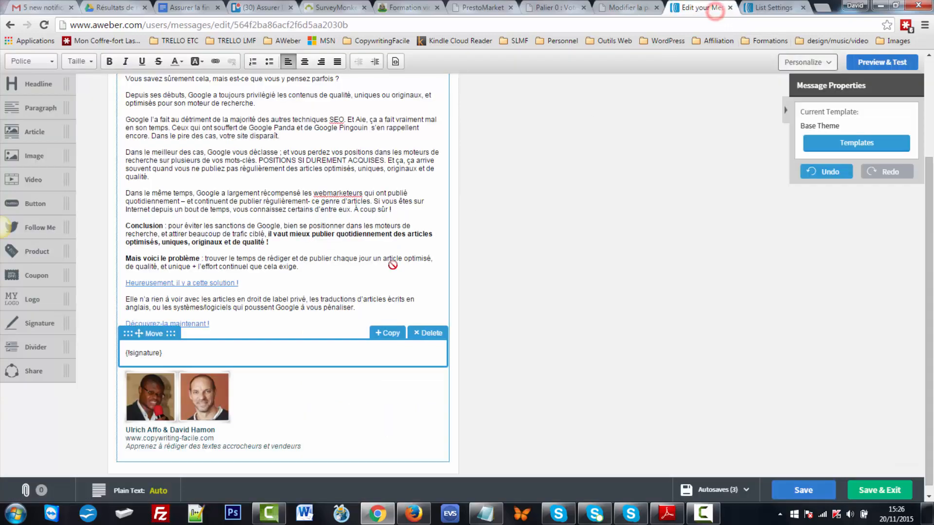
pyautogui.click(173, 351)
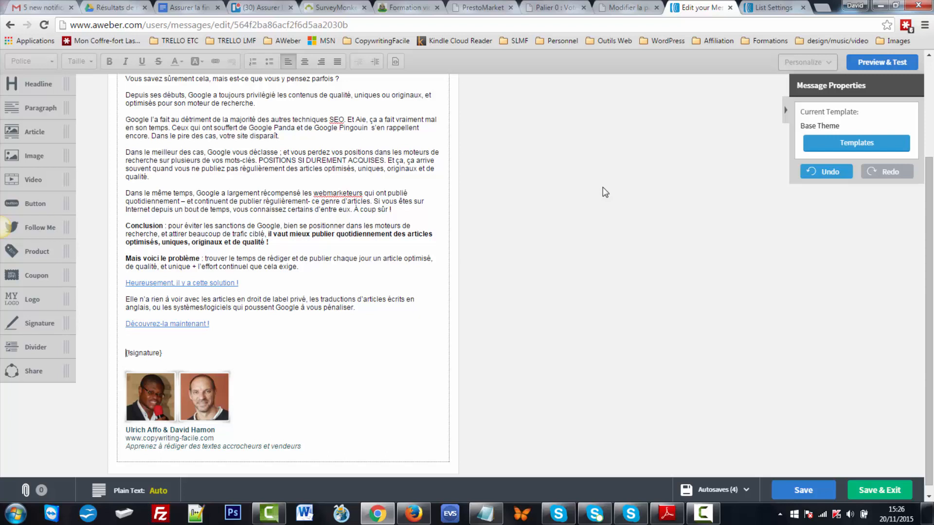
pyautogui.click(773, 7)
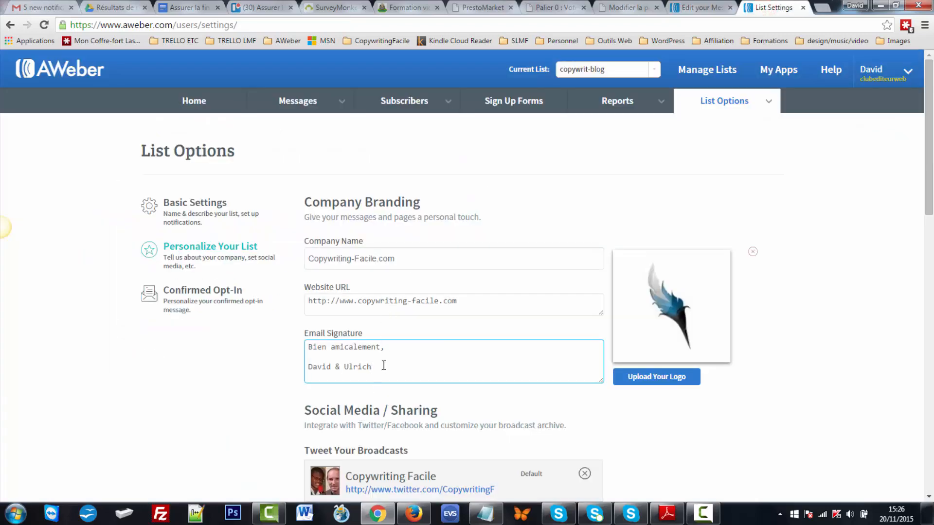
# - Check the full Email Signature text in the list's Company Branding settings
pyautogui.moveTo(384, 366); pyautogui.dragTo(303, 344)
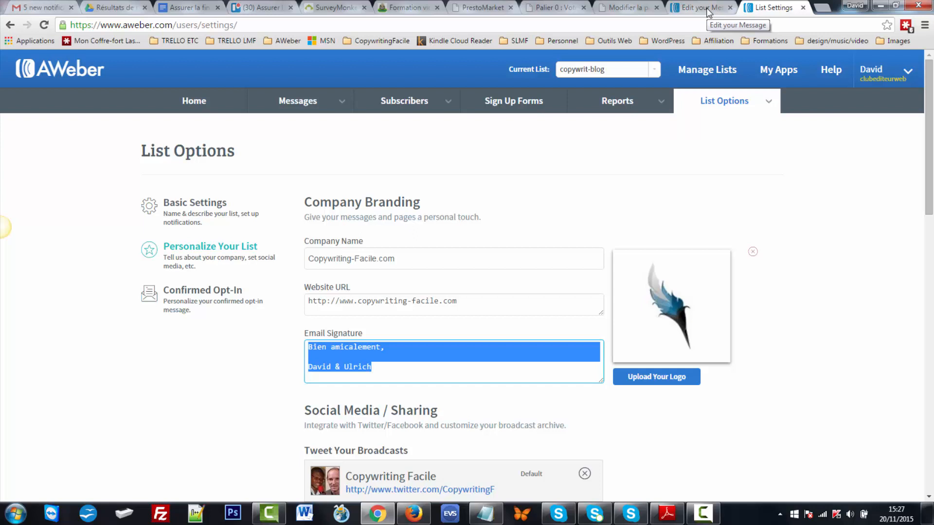
pyautogui.click(696, 178)
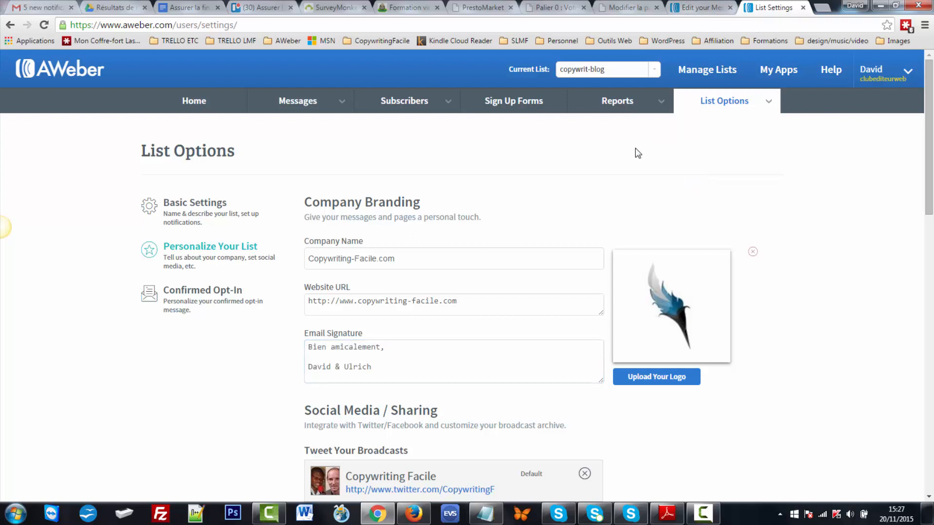
# - Start creating a new standard sign-up form for the copywrit-blog list
pyautogui.click(528, 102)
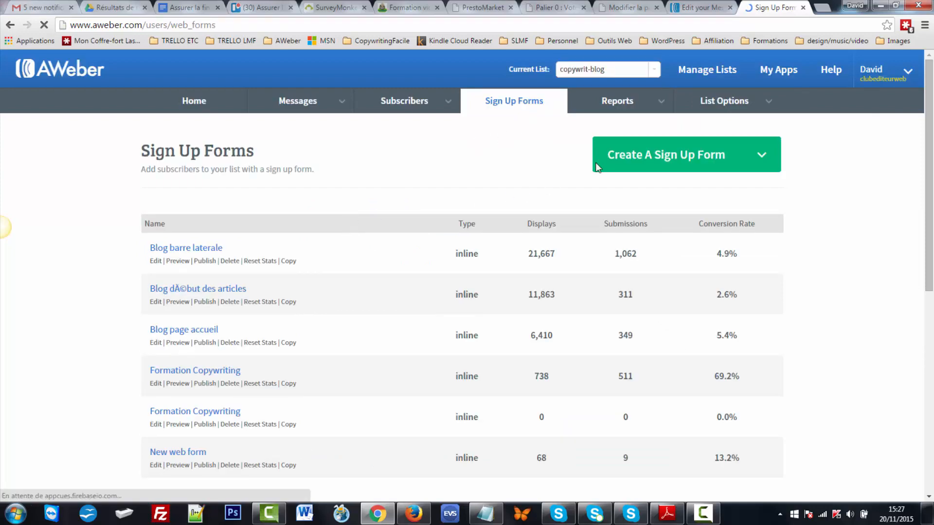
pyautogui.click(681, 158)
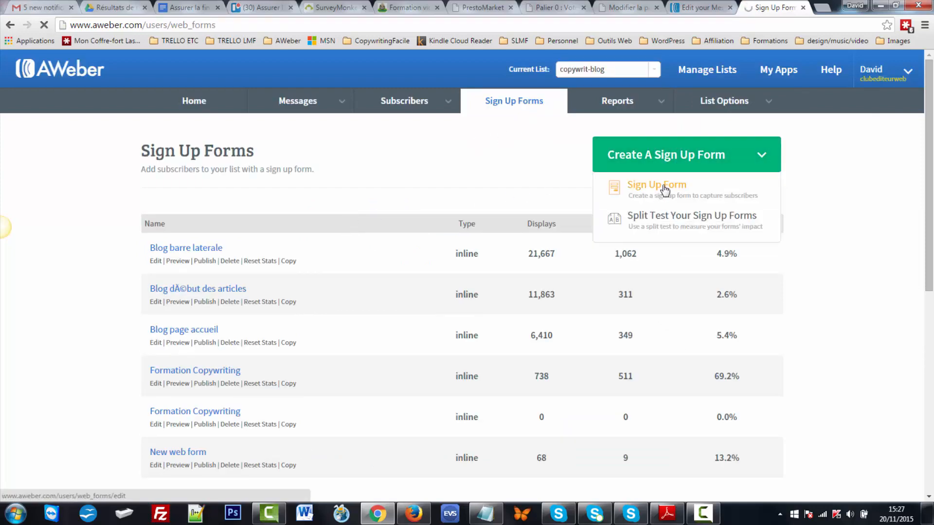
pyautogui.click(662, 187)
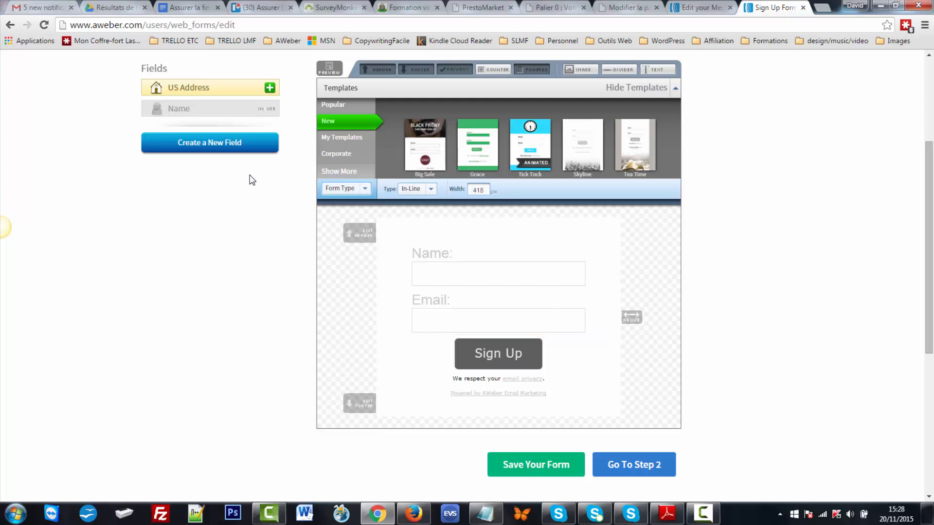
# - Add a new custom field named "Ville de naissance" to the sign-up form and save the field
pyautogui.click(216, 145)
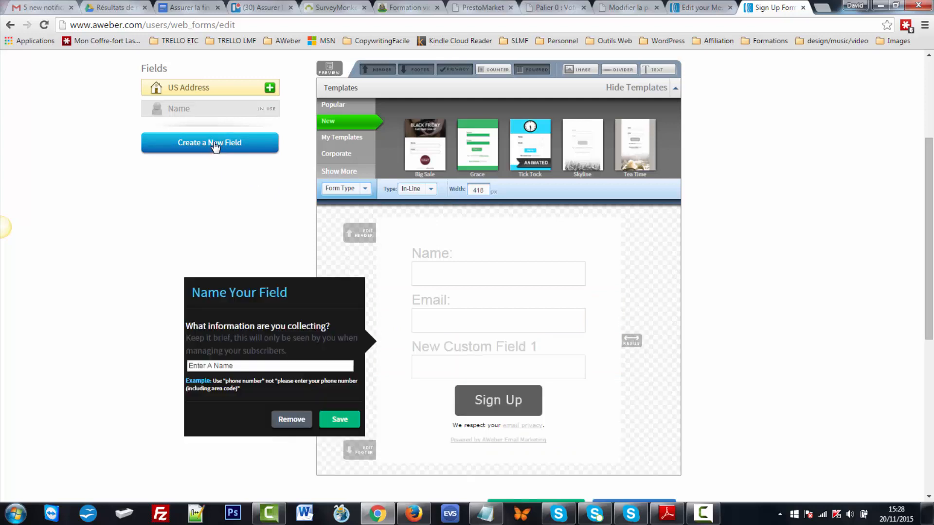
pyautogui.click(251, 367)
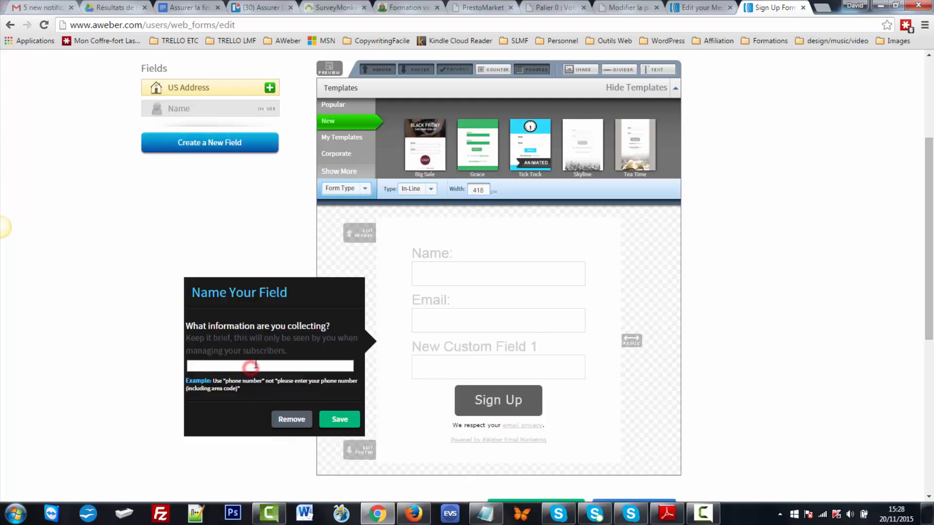
pyautogui.write('Ville de naissance')
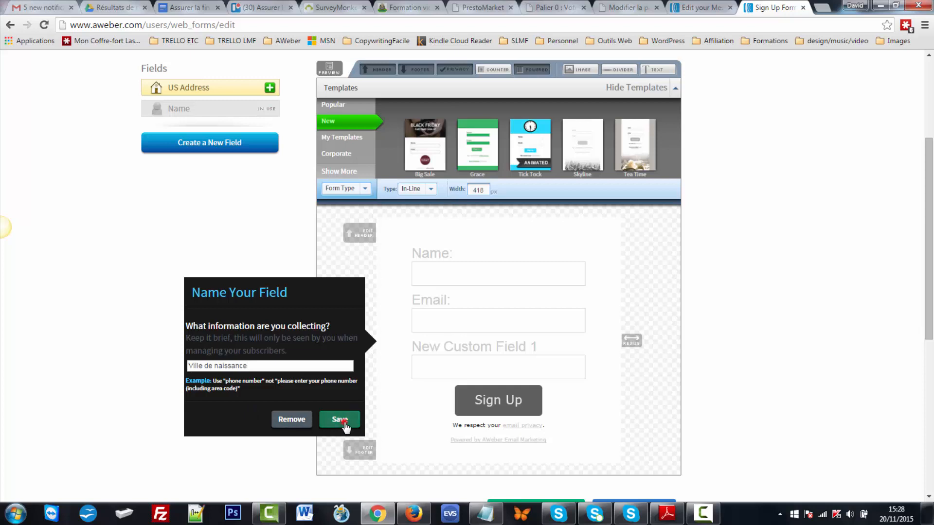
pyautogui.click(340, 420)
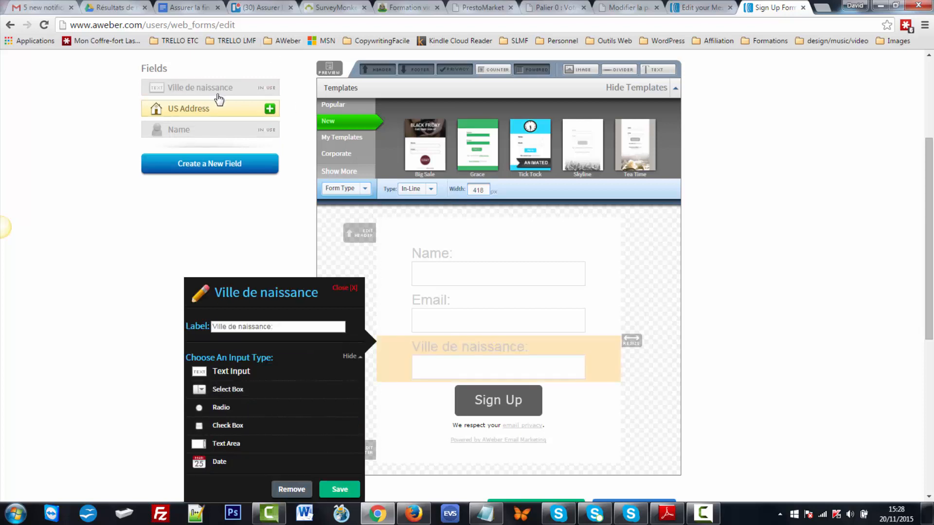
pyautogui.click(346, 495)
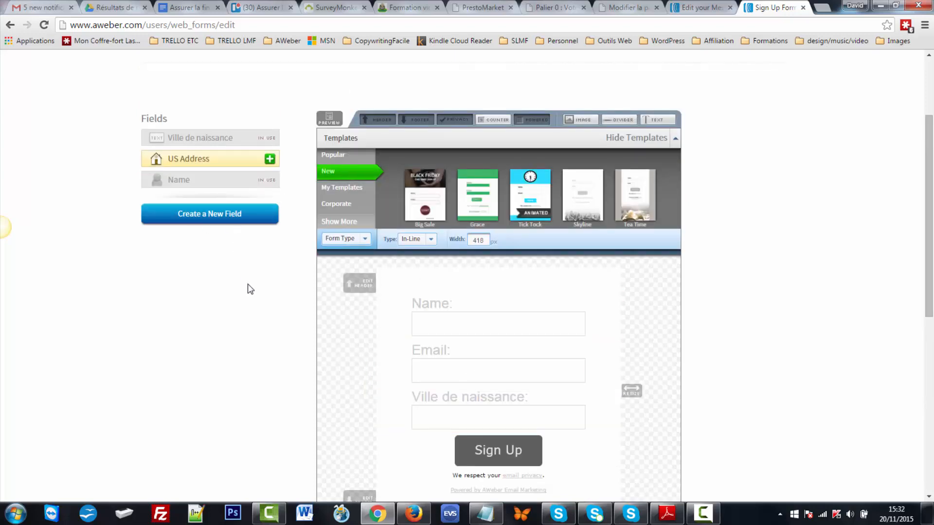
# - Save the sign-up form design, and save the form under the name "Test" in its settings
pyautogui.scroll(-2, 248, 289)
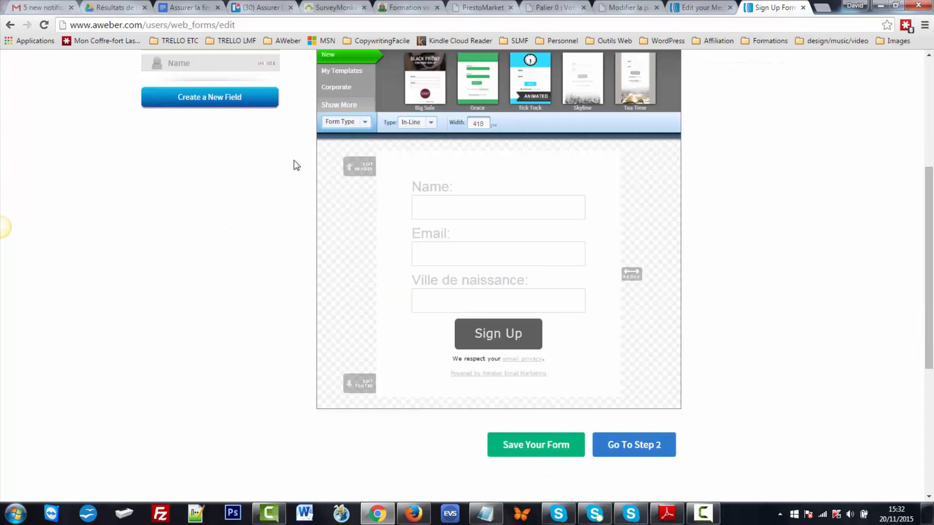
pyautogui.click(541, 448)
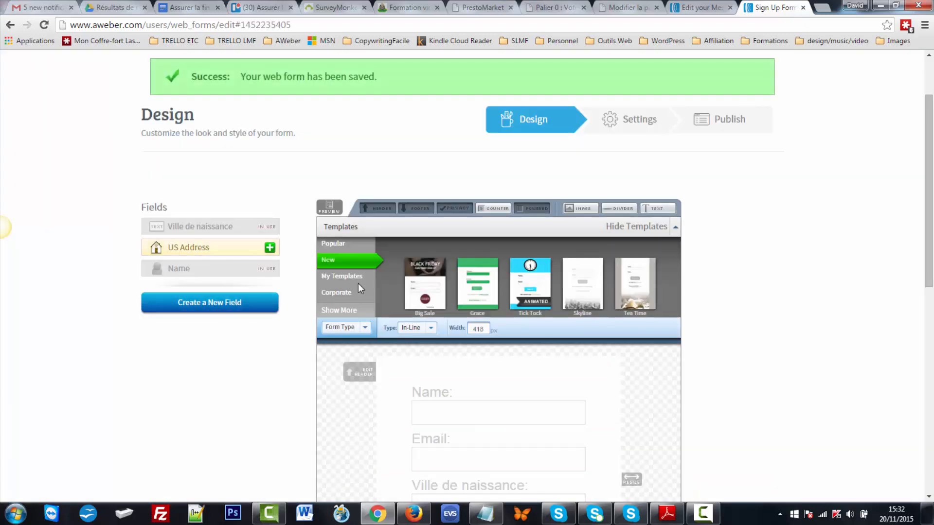
pyautogui.click(637, 119)
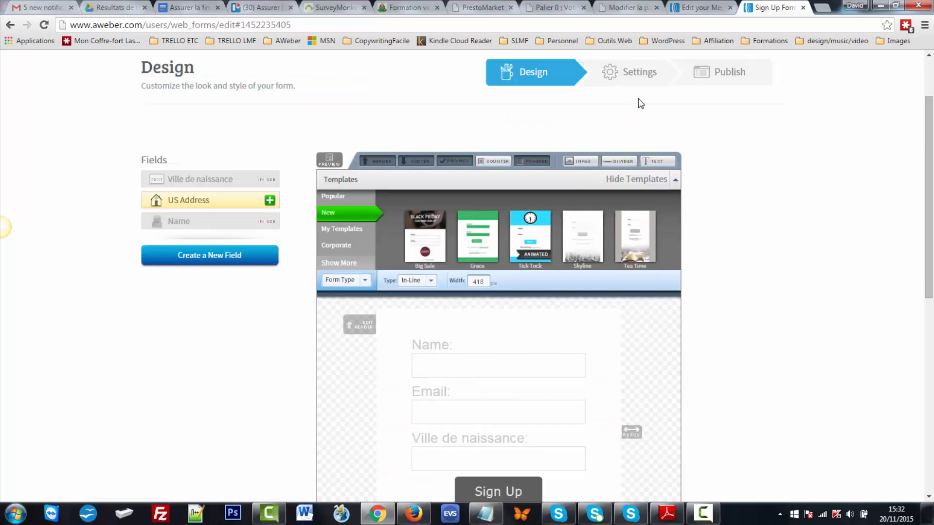
pyautogui.click(640, 72)
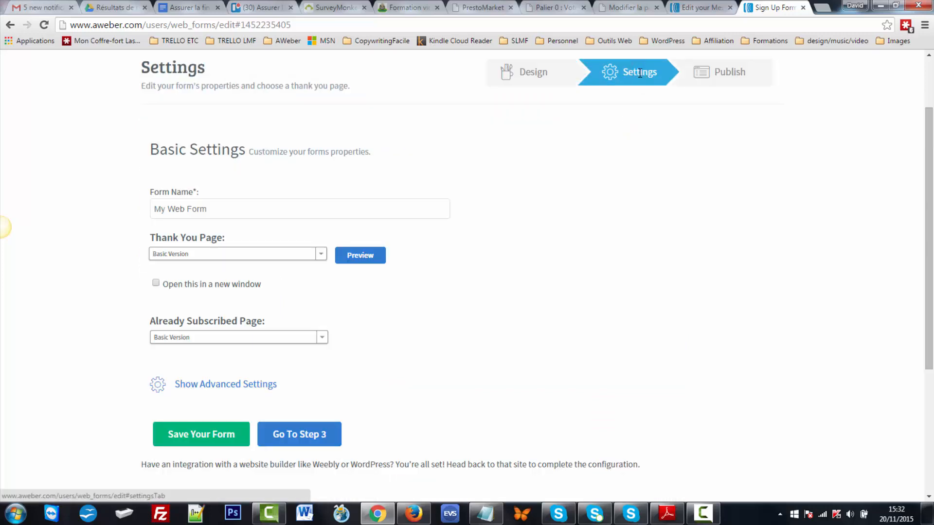
pyautogui.moveTo(231, 208); pyautogui.dragTo(90, 206)
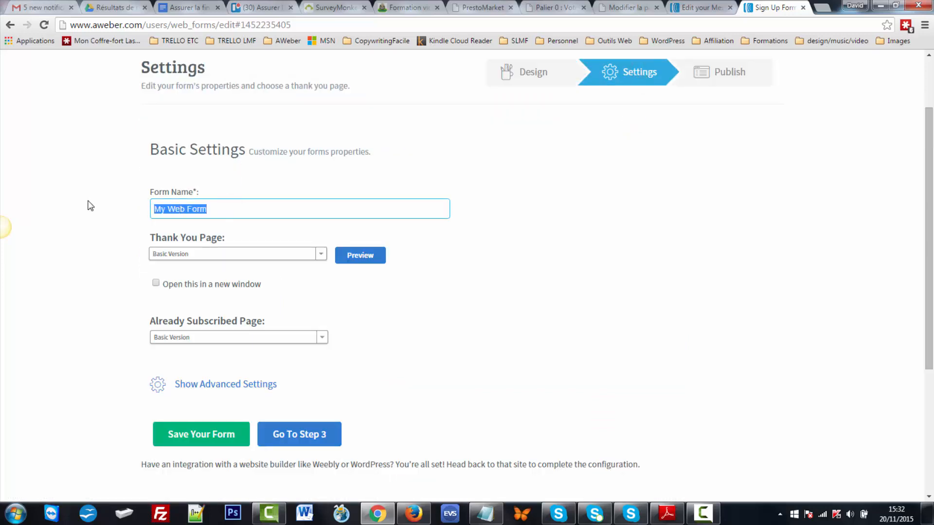
pyautogui.write('Test')
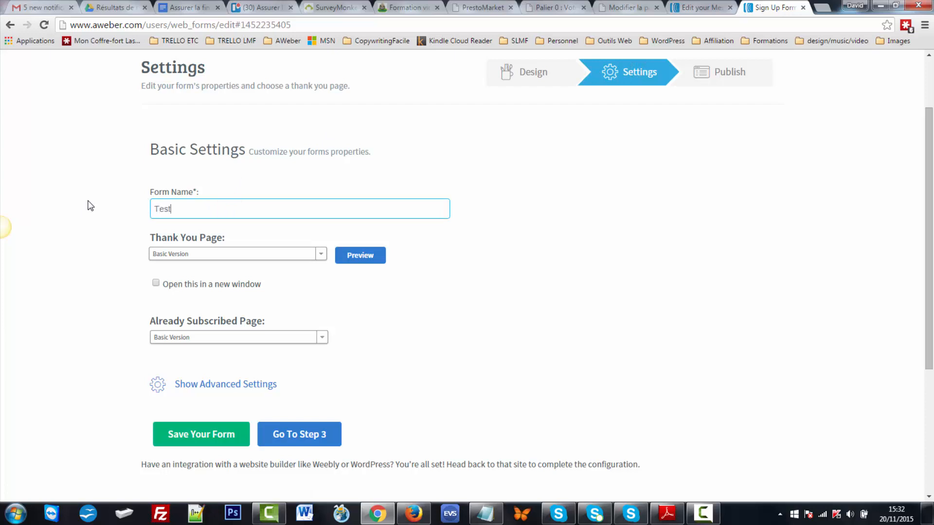
pyautogui.click(217, 433)
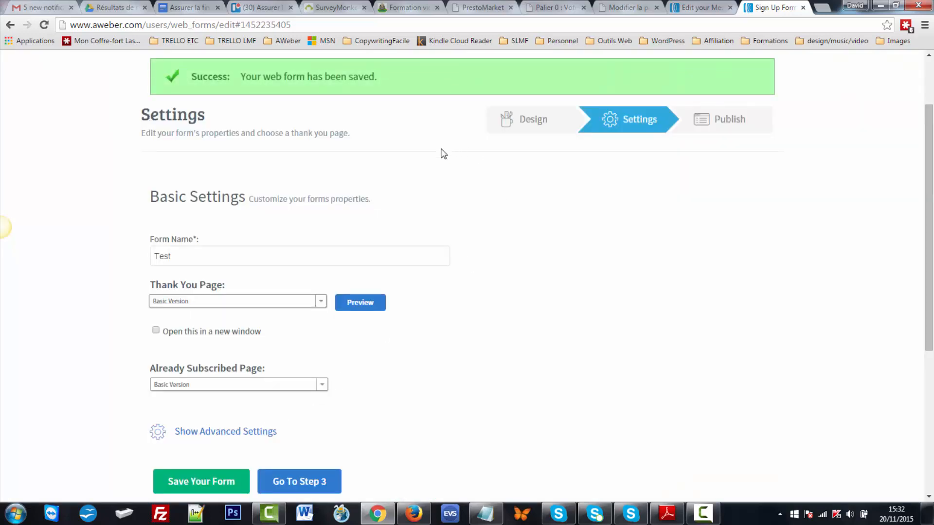
# - Check the "Ville de naissance" entry in the list's Custom Fields and add another custom field named "Pointure"
pyautogui.scroll(2, 569, 225)
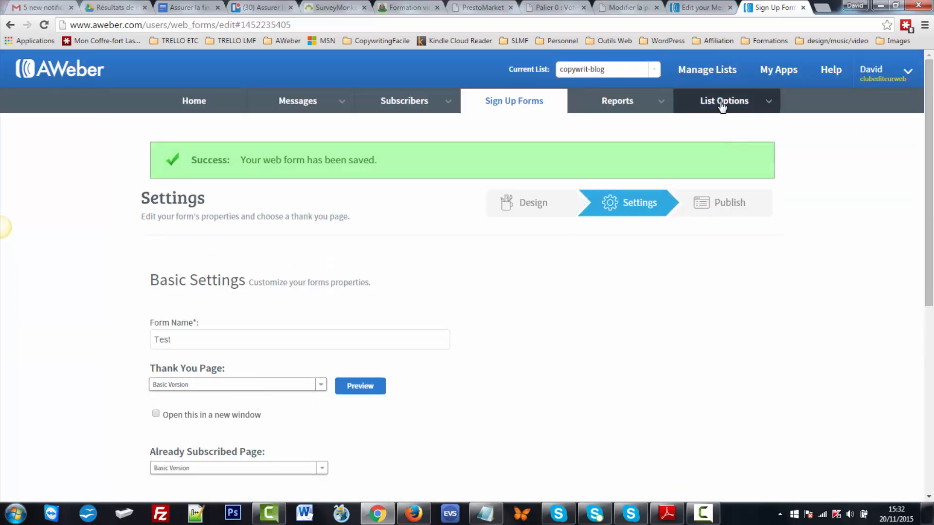
pyautogui.moveTo(722, 103)
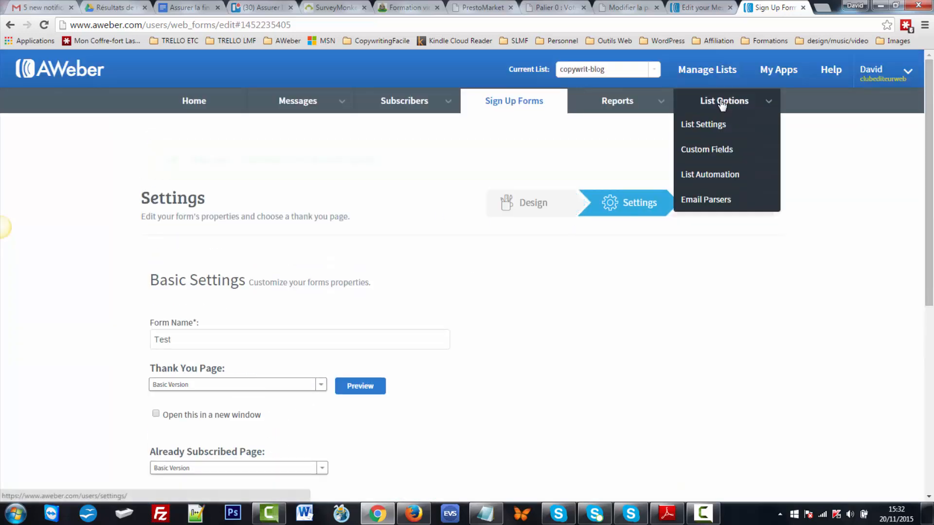
pyautogui.click(727, 153)
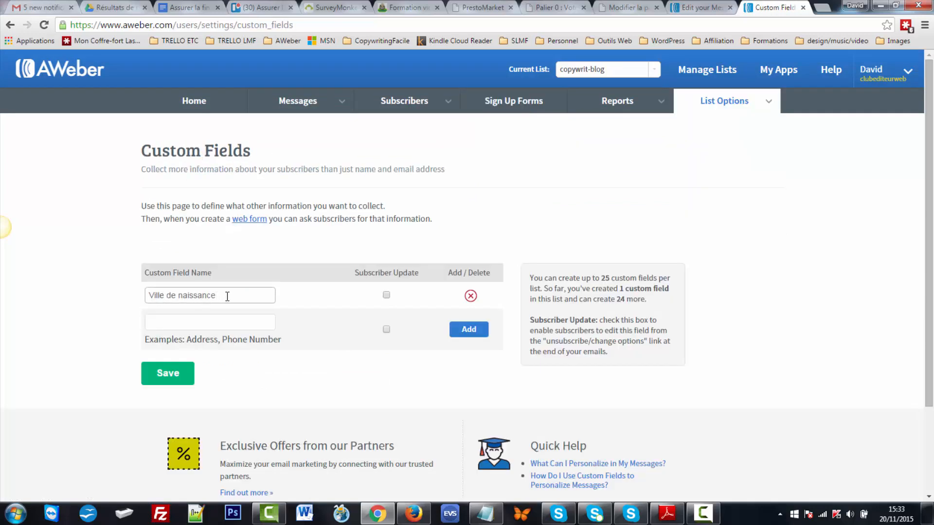
pyautogui.tripleClick(225, 296)
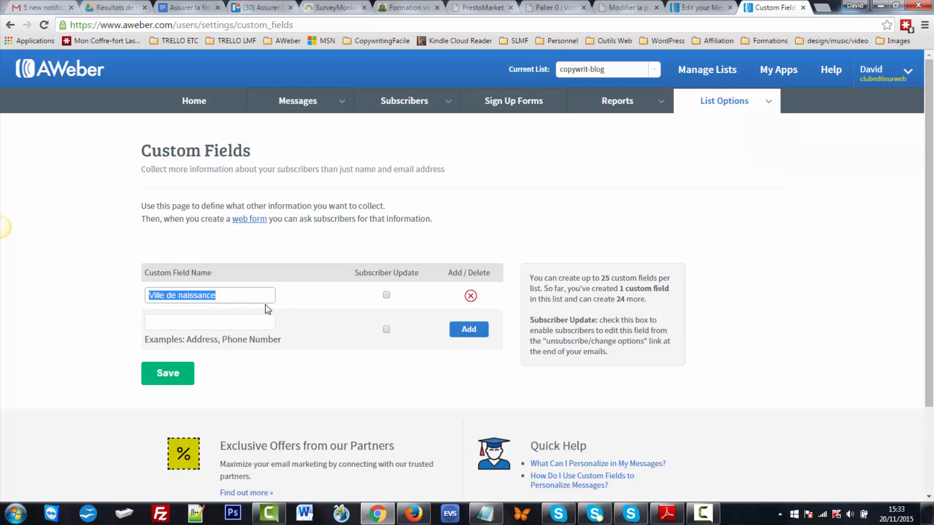
pyautogui.click(282, 257)
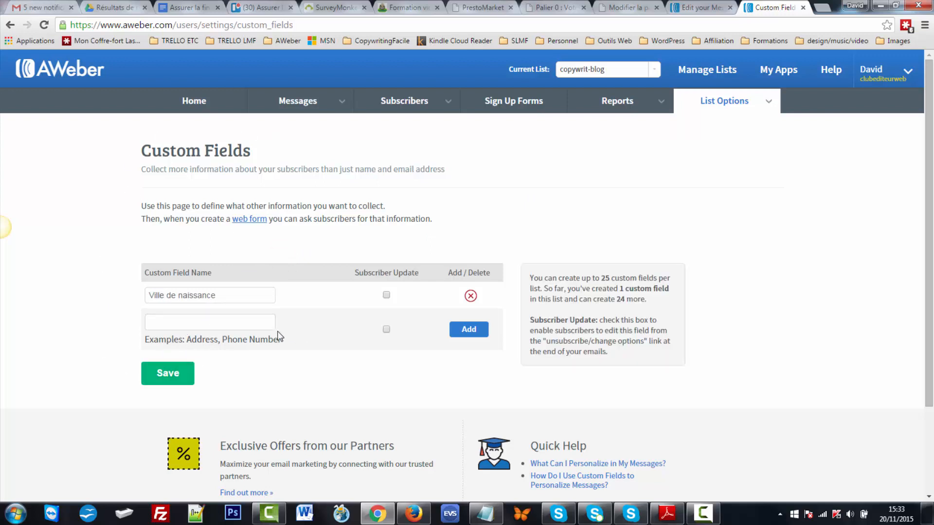
pyautogui.click(202, 321)
pyautogui.write('Pointure')
pyautogui.click(468, 330)
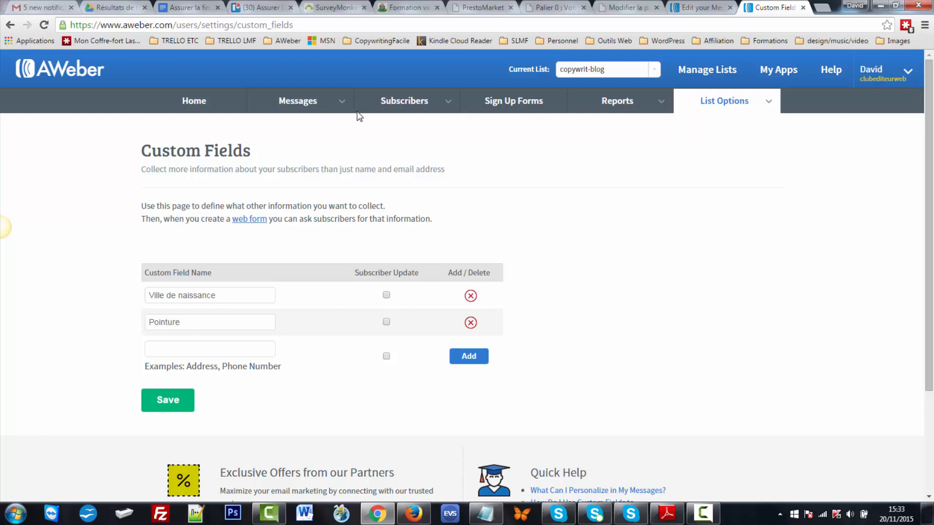
# - Open the draft "Avertissement : Google va sanctionner !" for editing
pyautogui.moveTo(297, 104)
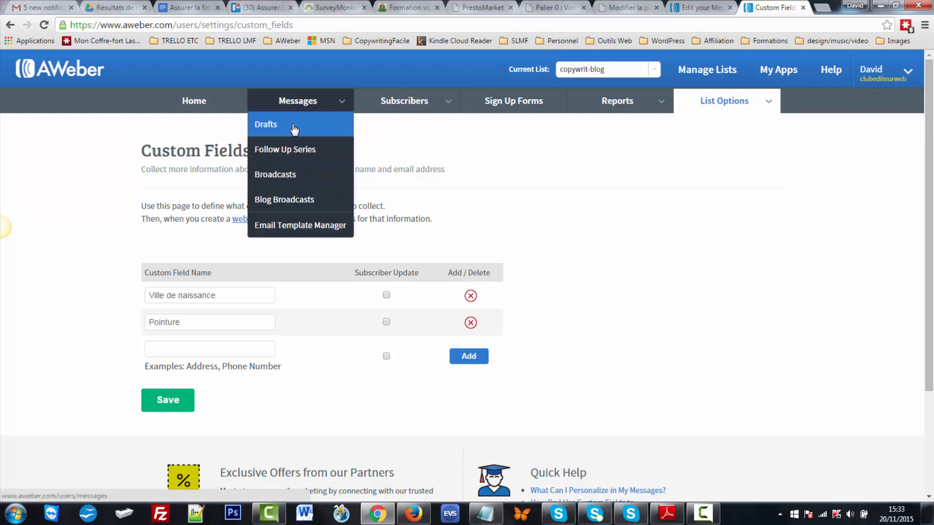
pyautogui.click(292, 128)
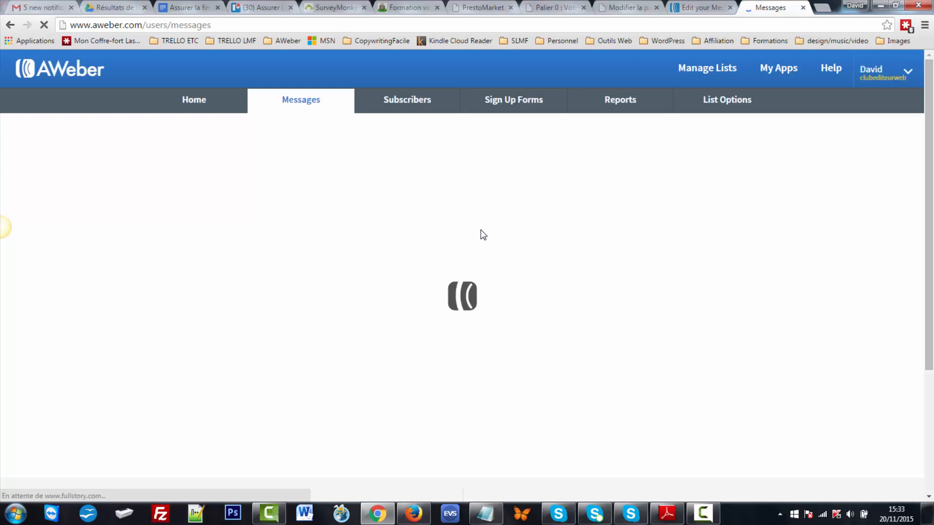
pyautogui.click(205, 223)
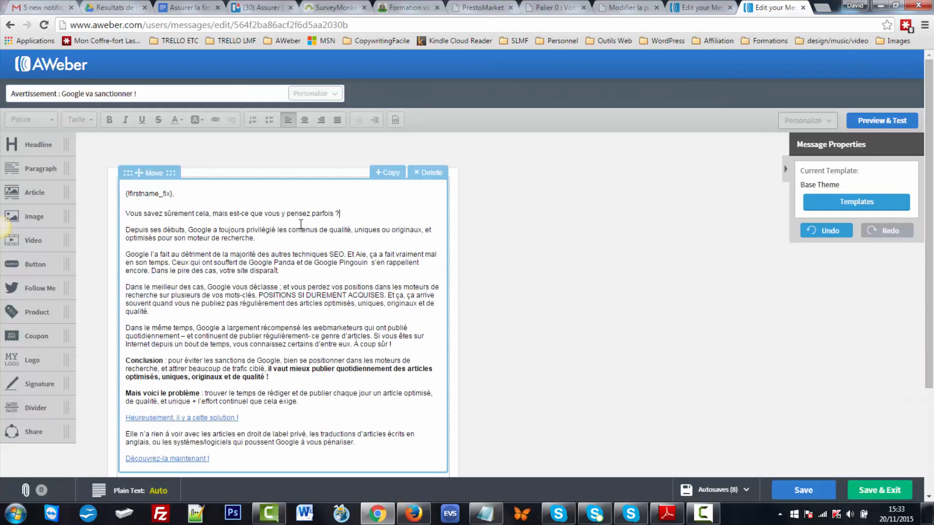
# - Look through the Subscriber's Info variables available for personalizing the message body, including the custom fields
pyautogui.click(300, 225)
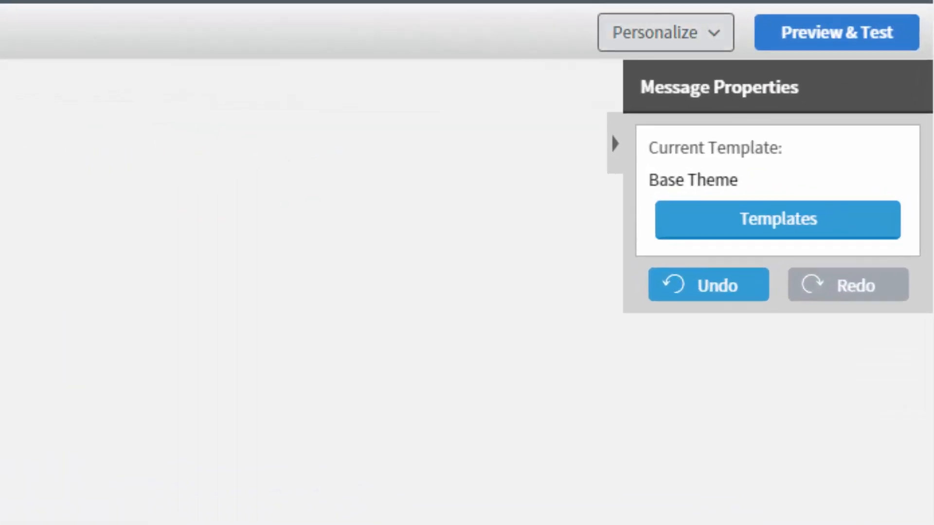
pyautogui.click(710, 33)
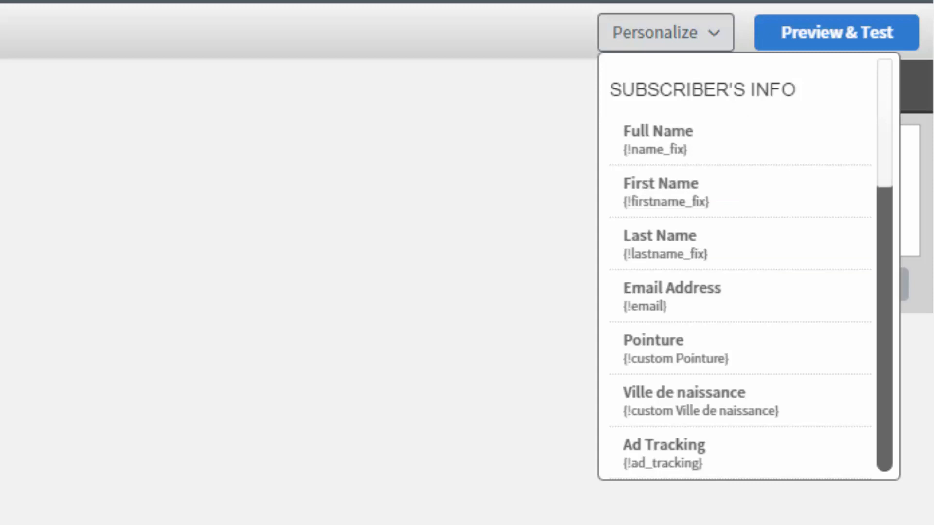
pyautogui.scroll(-2, 739, 207)
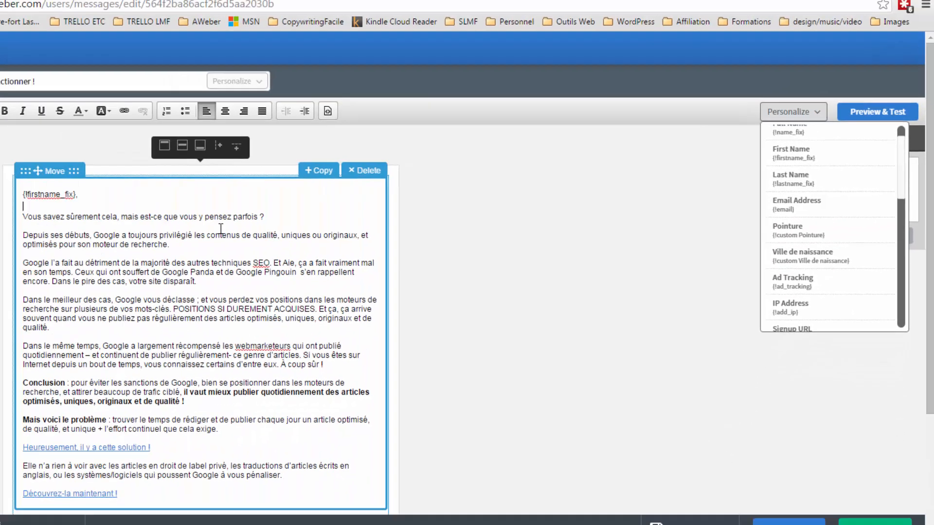
# - Add blank lines below the {!firstname_fix} greeting and insert the {!custom Ville de naissance} variable there
pyautogui.click(300, 224)
pyautogui.press('Return')
pyautogui.press('Return')
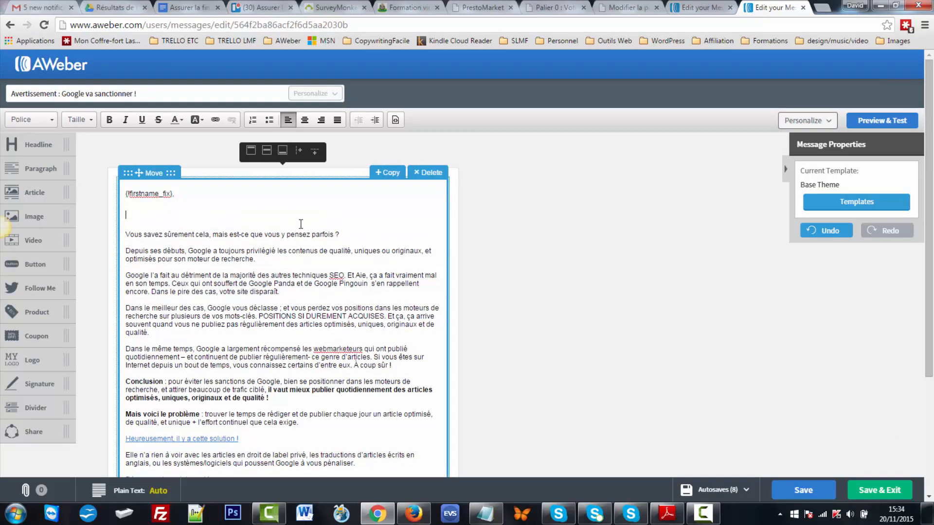
pyautogui.click(808, 120)
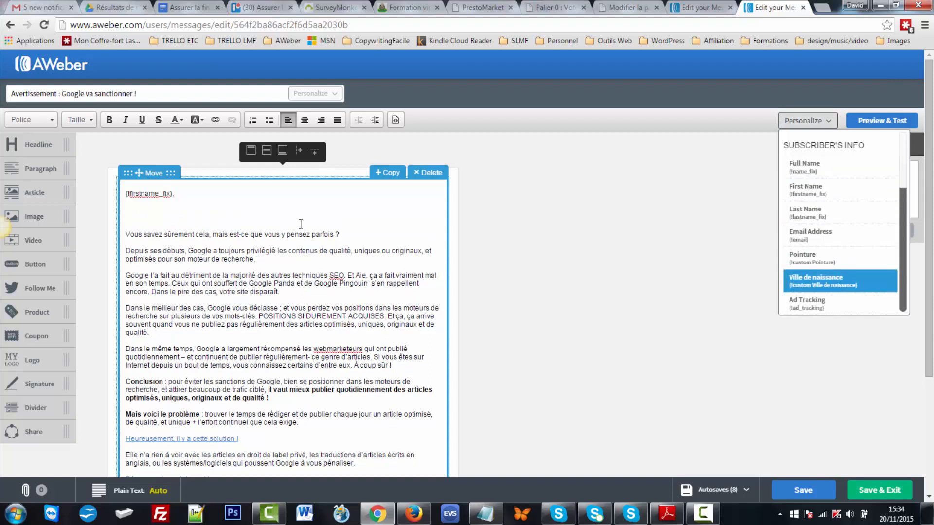
pyautogui.press('Return')
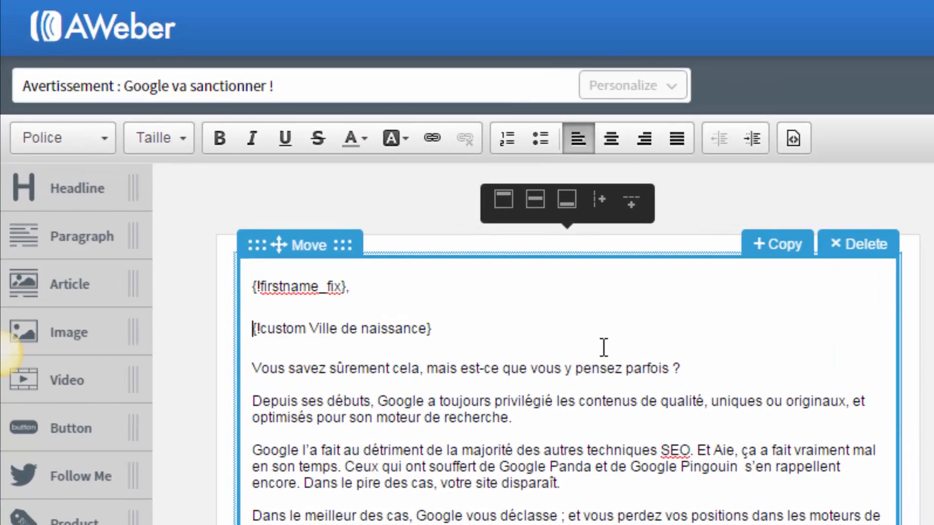
# - Complete the sentence around the birthplace variable with "Vous êtes né à" before it and ", ..." after it
pyautogui.write('Vous êtes ')
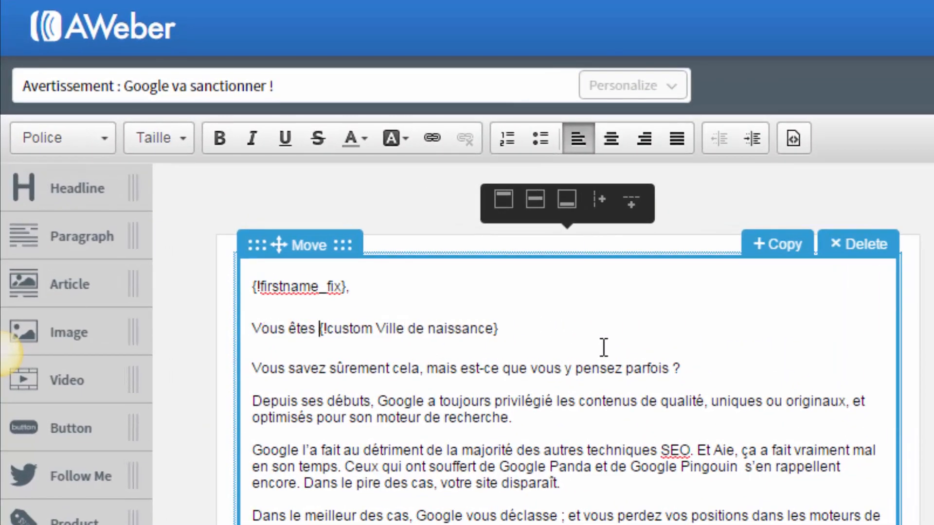
pyautogui.write('né à')
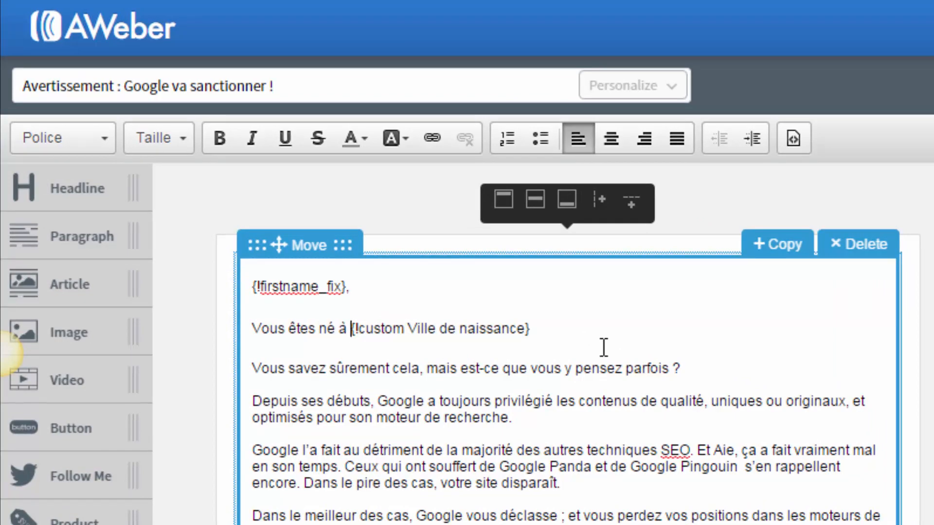
pyautogui.press('End')
pyautogui.write(', ...')
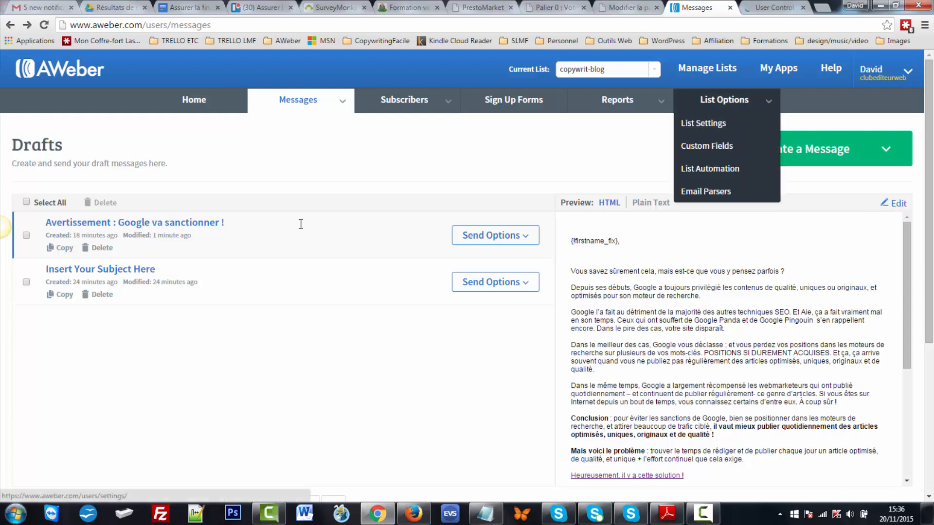
# - Open the settings of the copywrit-blog list and go to Global Text Snippets in the Personalize Your List section
pyautogui.click(704, 123)
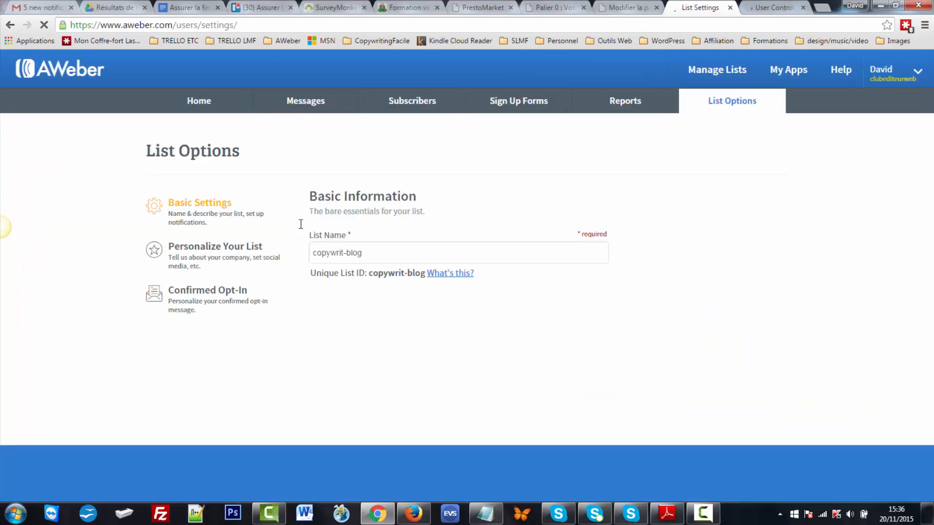
pyautogui.scroll(-3, 301, 224)
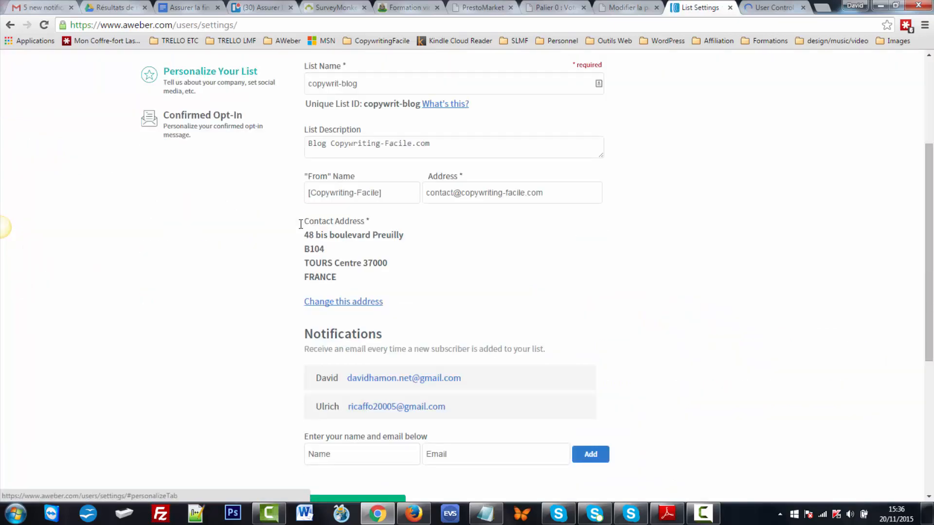
pyautogui.click(212, 71)
pyautogui.scroll(-2, 300, 224)
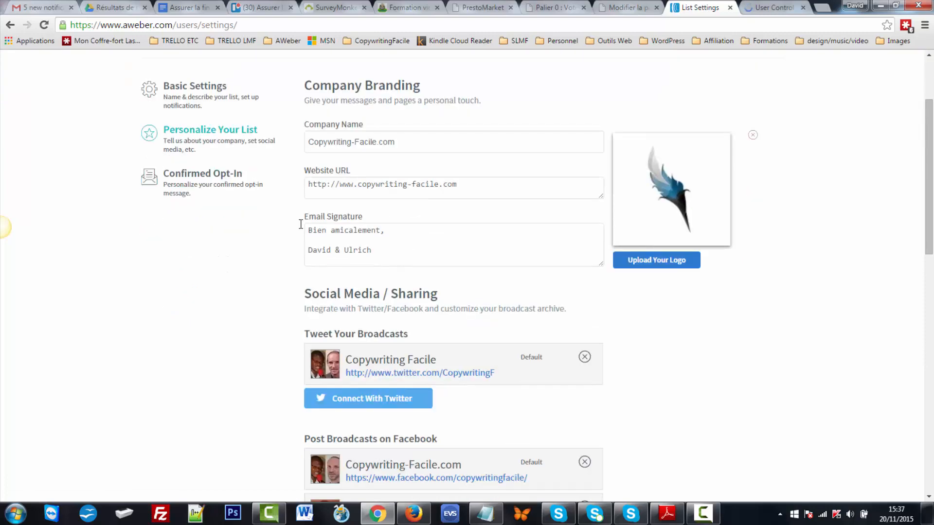
pyautogui.scroll(-2, 301, 224)
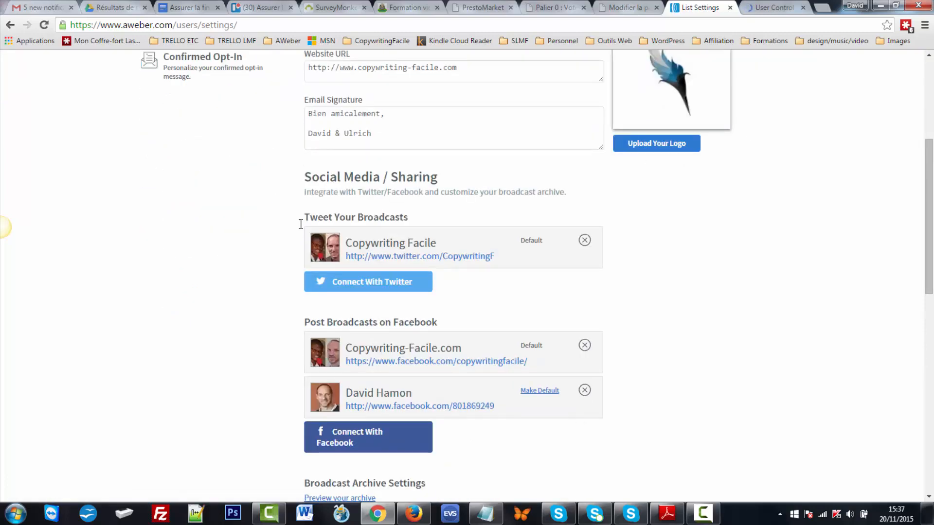
pyautogui.scroll(-8, 300, 224)
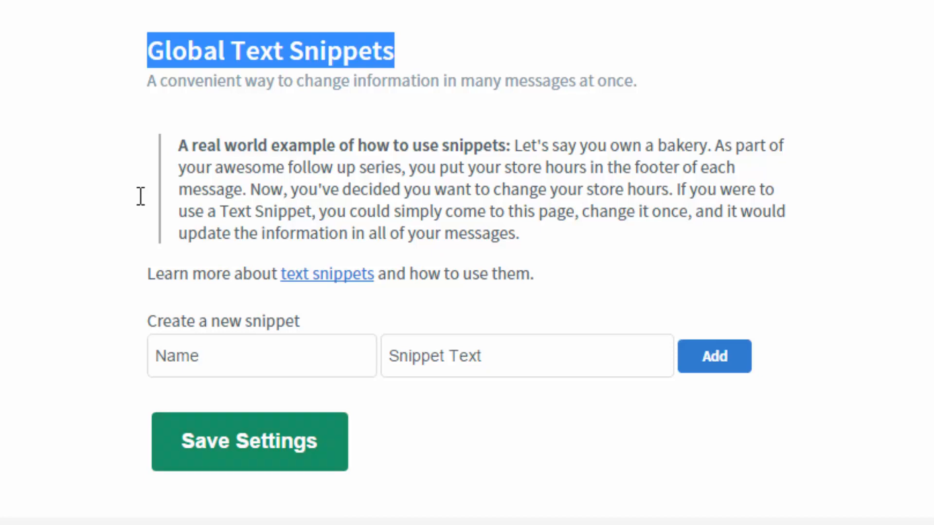
# - Start a new global text snippet and name it "Horaires"
pyautogui.click(253, 356)
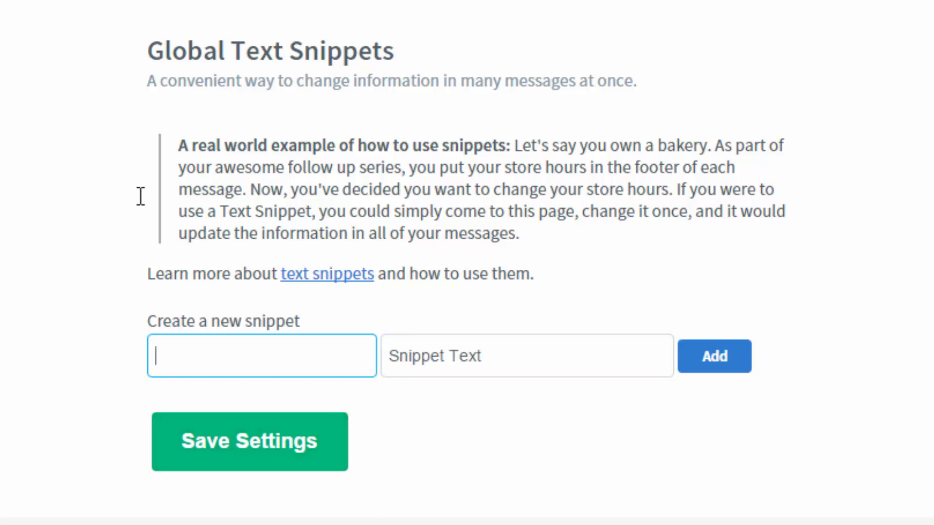
pyautogui.write('Horaires')
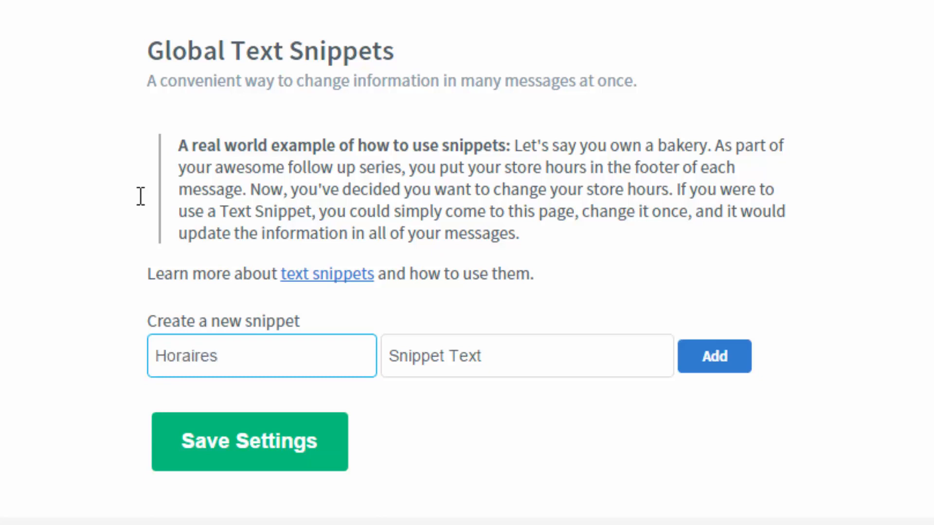
pyautogui.press('Tab')
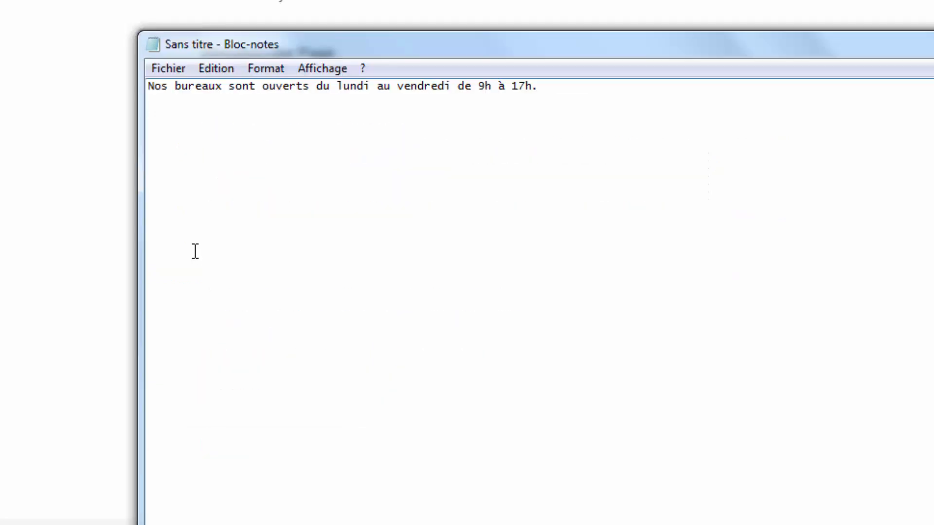
# - Switch to Notepad and copy the sentence "Nos bureaux sont ouverts du lundi au vendredi de 9h à 17h."
pyautogui.hotkey('shift', 'Left')
pyautogui.hotkey('shift', 'Left')
pyautogui.hotkey('shift', 'Left')
pyautogui.hotkey('shift', 'Left')
pyautogui.hotkey('shift', 'Left')
pyautogui.hotkey('shift', 'Left')
pyautogui.hotkey('shift', 'Left')
pyautogui.hotkey('shift', 'Left')
pyautogui.hotkey('shift', 'Left')
pyautogui.hotkey('shift', 'Left')
pyautogui.hotkey('shift', 'Left')
pyautogui.hotkey('shift', 'Left')
pyautogui.hotkey('shift', 'Left')
pyautogui.hotkey('shift', 'Left')
pyautogui.hotkey('shift', 'Left')
pyautogui.hotkey('shift', 'Left')
pyautogui.hotkey('shift', 'Left')
pyautogui.hotkey('shift', 'Left')
pyautogui.hotkey('shift', 'Left')
pyautogui.hotkey('shift', 'Left')
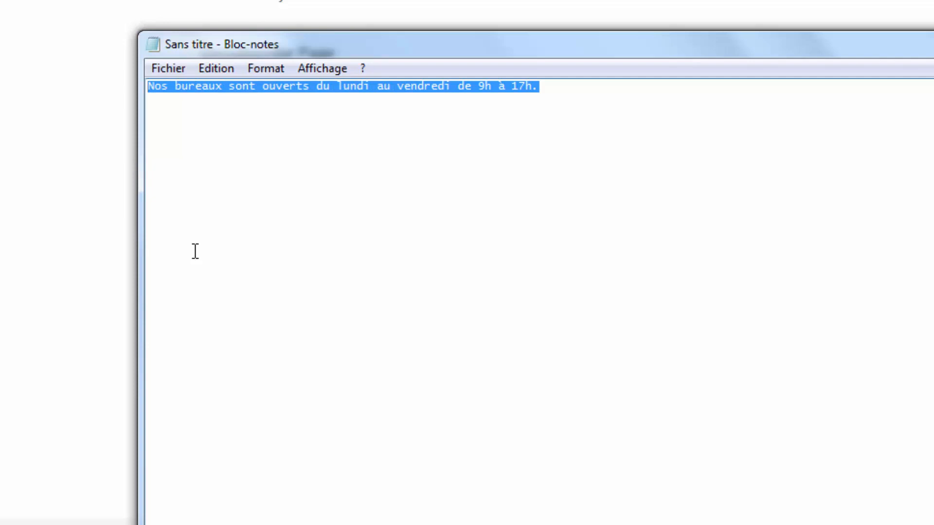
pyautogui.press('Menu')
pyautogui.press('Down')
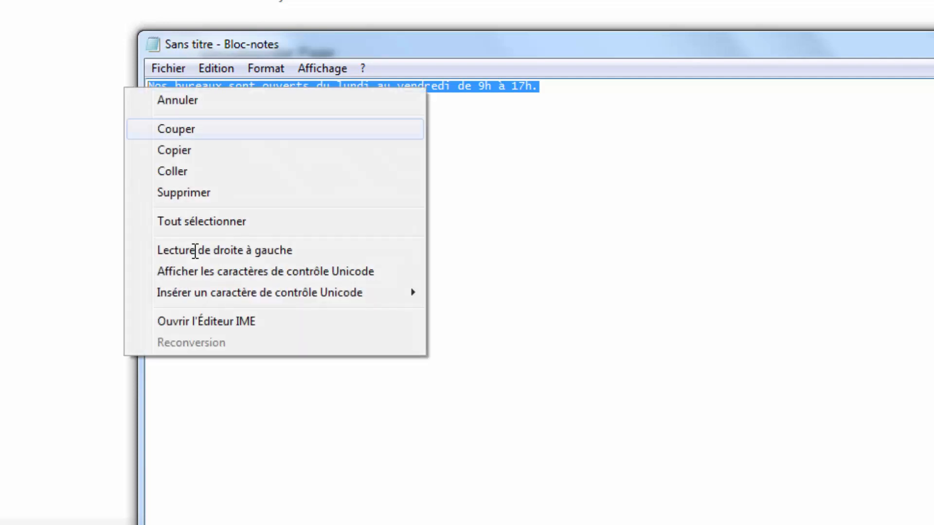
pyautogui.press('Down')
pyautogui.press('Return')
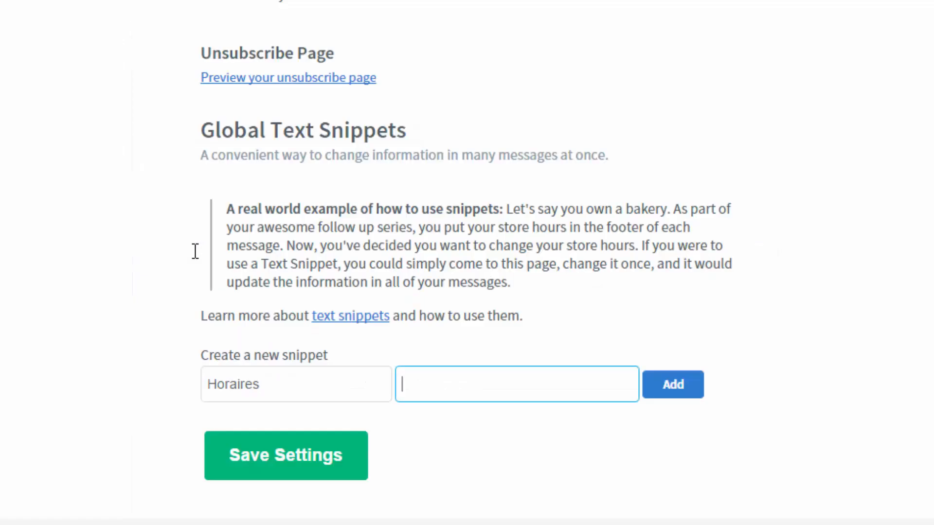
# - Paste the copied opening-hours sentence as the text of the Horaires snippet and add the snippet to the list
pyautogui.hotkey('ctrl', 'v')
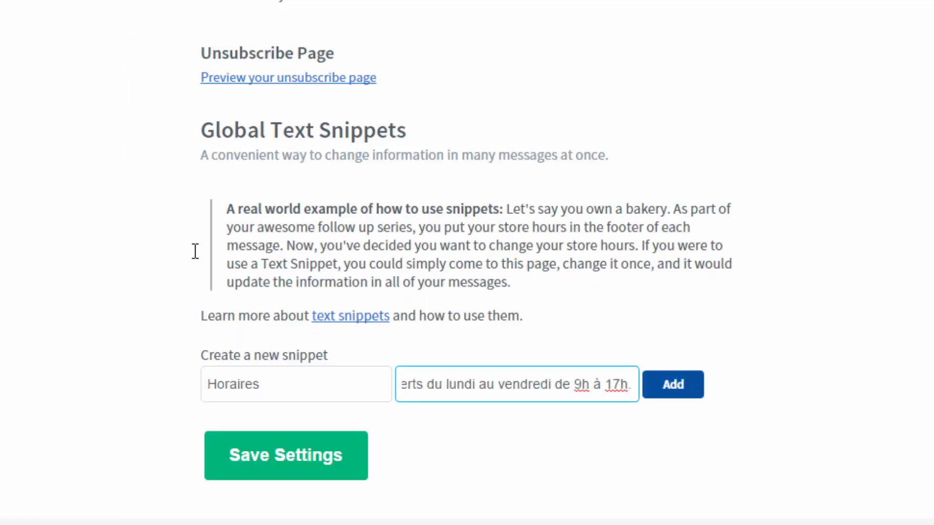
pyautogui.press('Return')
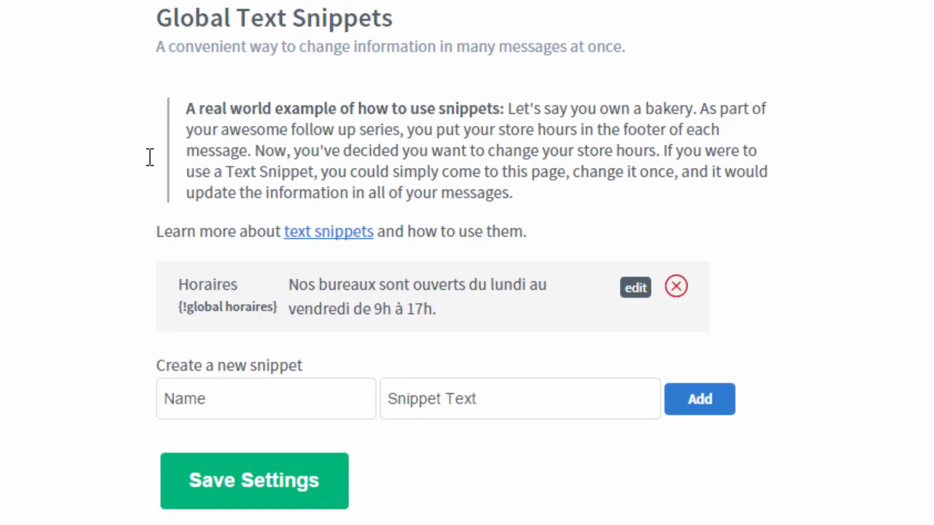
pyautogui.moveTo(179, 307); pyautogui.dragTo(436, 309)
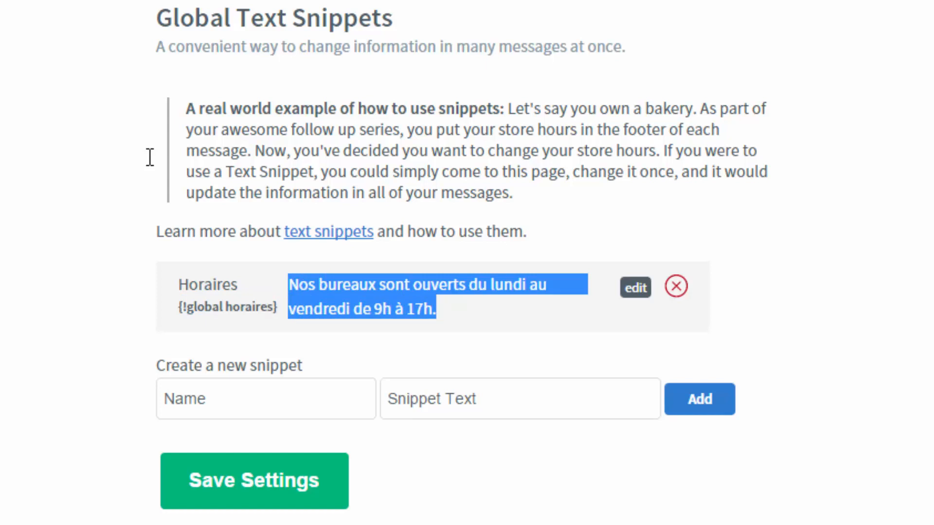
pyautogui.click(150, 157)
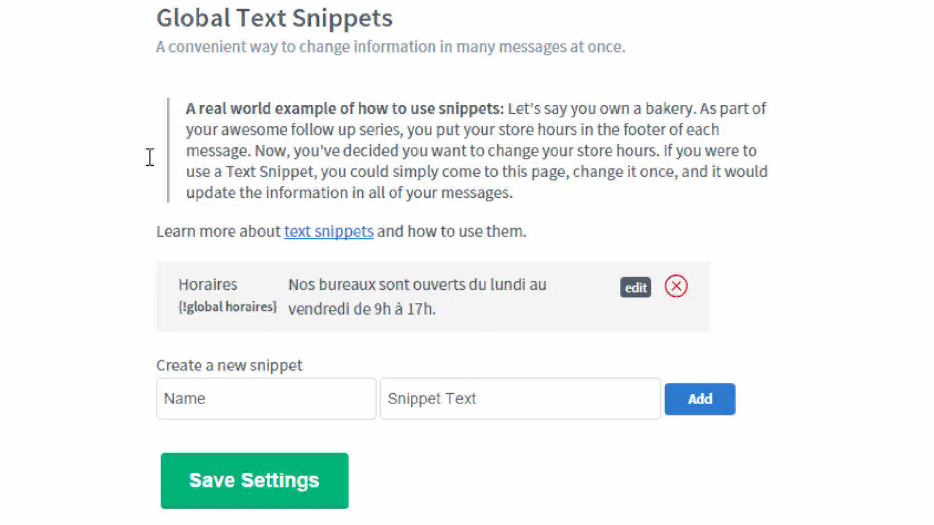
# - Edit the text of the Horaires snippet and set the opening time to 8h30
pyautogui.click(635, 288)
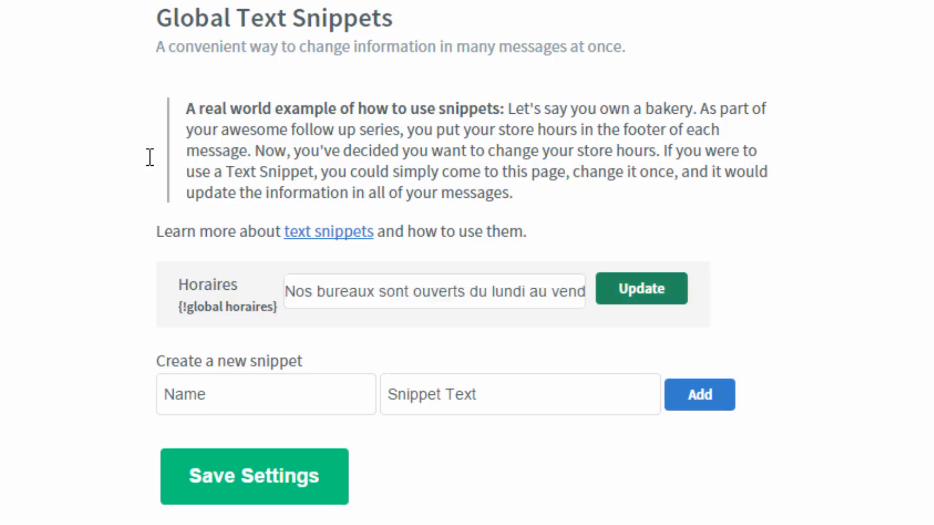
pyautogui.click(434, 292)
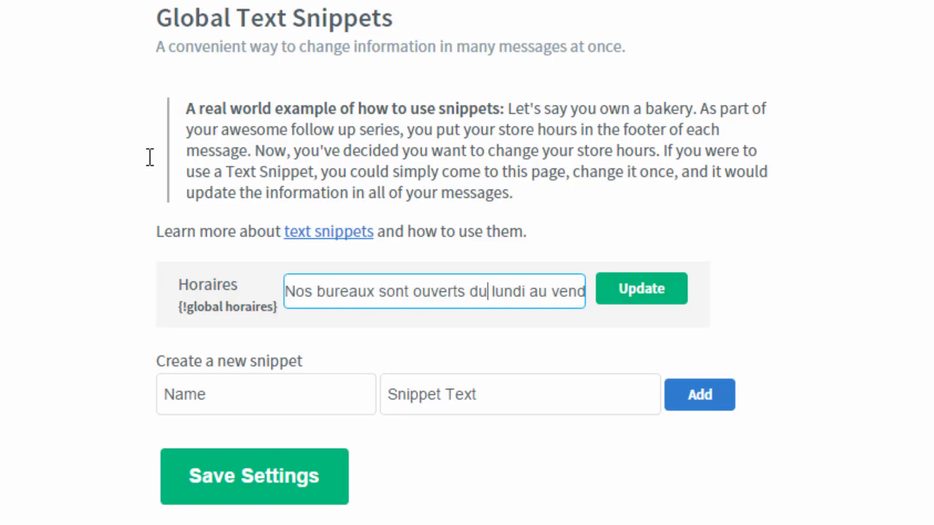
pyautogui.press('Right')
pyautogui.press('Right')
pyautogui.press('Right')
pyautogui.press('Right')
pyautogui.press('Right')
pyautogui.press('Right')
pyautogui.press('Right')
pyautogui.press('Right')
pyautogui.press('Right')
pyautogui.press('Right')
pyautogui.press('Right')
pyautogui.press('Right')
pyautogui.press('Right')
pyautogui.press('Right')
pyautogui.press('Right')
pyautogui.press('Right')
pyautogui.press('Right')
pyautogui.press('Right')
pyautogui.press('Right')
pyautogui.press('Right')
pyautogui.press('Right')
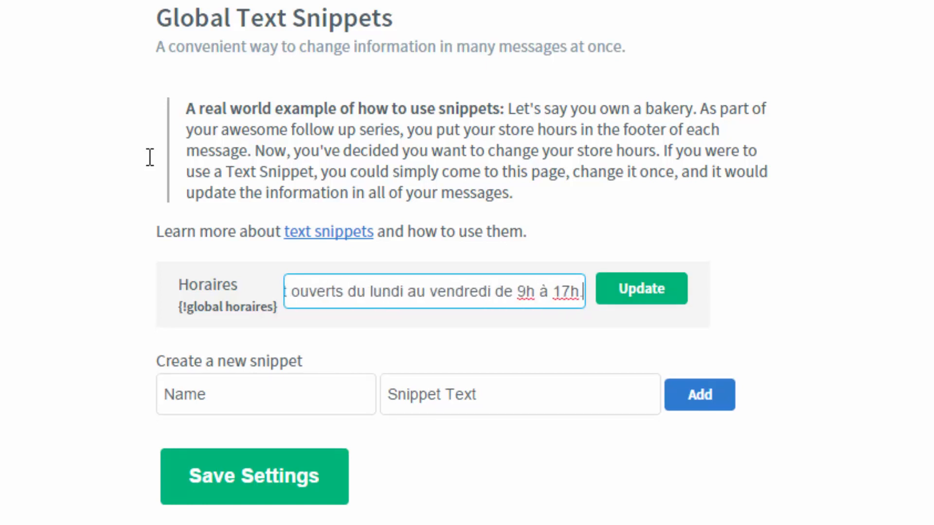
pyautogui.press('Left')
pyautogui.press('Left')
pyautogui.press('Left')
pyautogui.press('Left')
pyautogui.press('Left')
pyautogui.press('Left')
pyautogui.press('Left')
pyautogui.press('Left')
pyautogui.press('Left')
pyautogui.hotkey('shift', 'Right')
pyautogui.write('8')
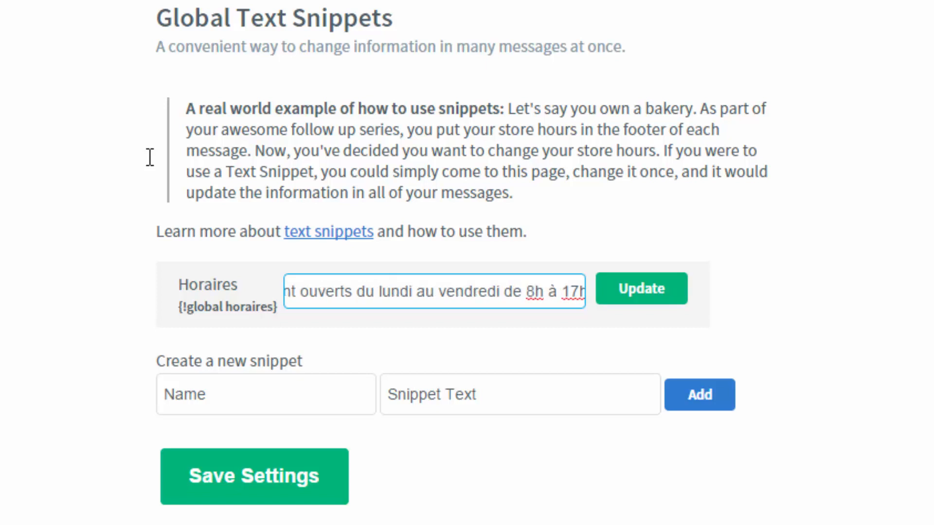
pyautogui.press('Right')
pyautogui.write('30')
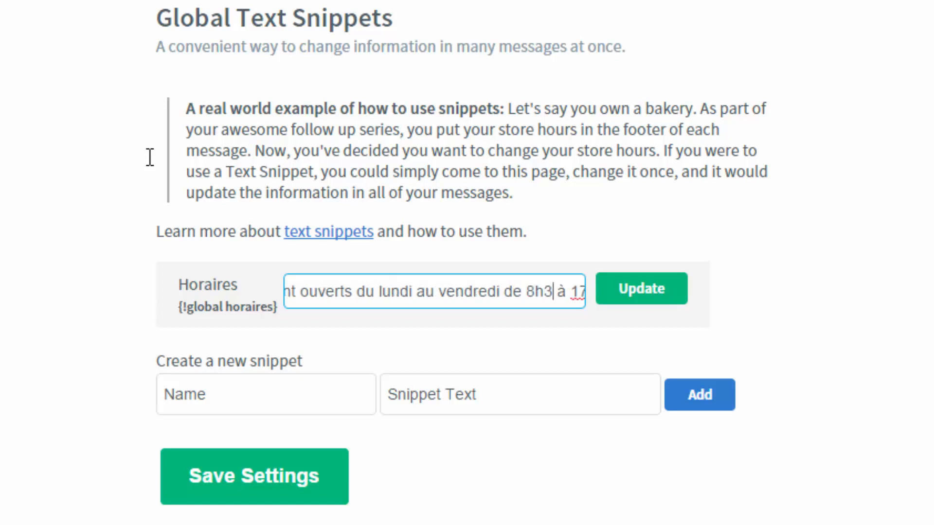
# - Set the closing time in the Horaires snippet to 17h30 and update the snippet
pyautogui.press('Right')
pyautogui.press('Right')
pyautogui.press('Right')
pyautogui.press('Right')
pyautogui.press('Right')
pyautogui.press('Right')
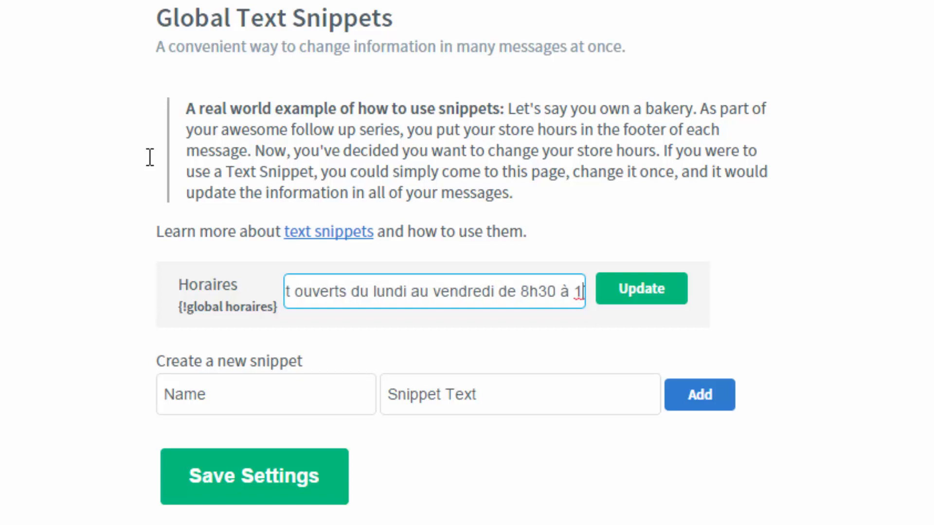
pyautogui.press('Left')
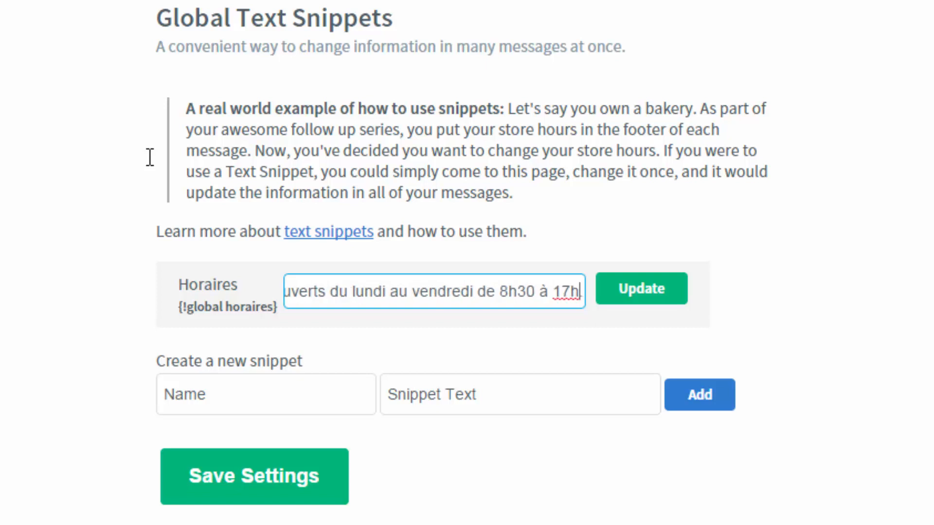
pyautogui.write('30')
pyautogui.press('Return')
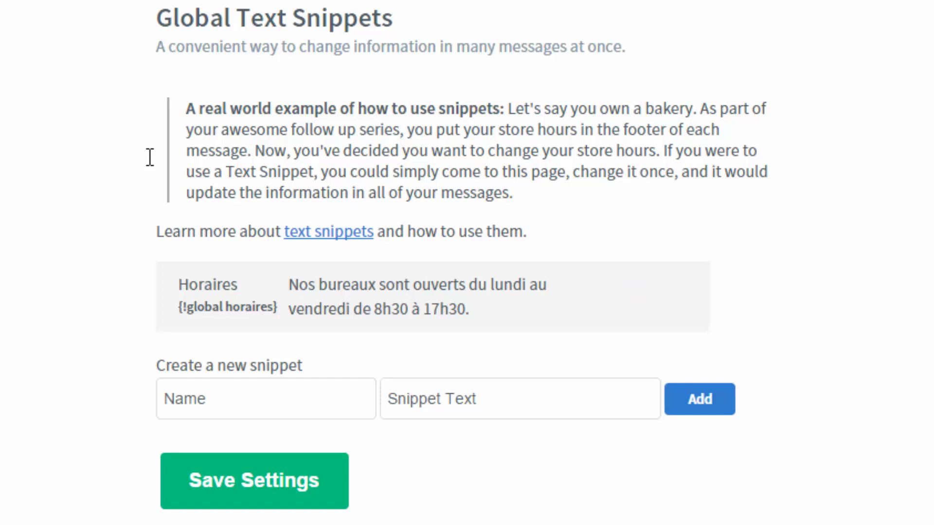
# - Start another global text snippet and name it "Article à la une"
pyautogui.scroll(-2, 150, 157)
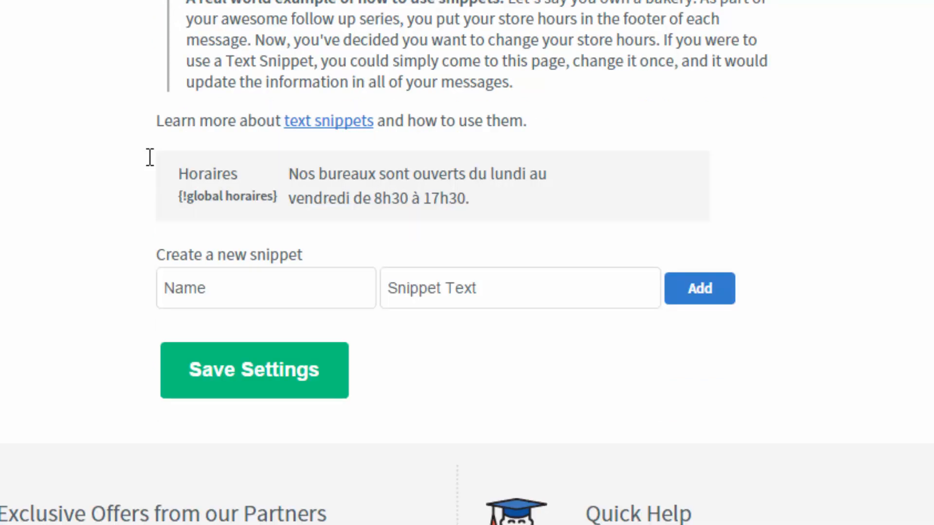
pyautogui.press('Tab')
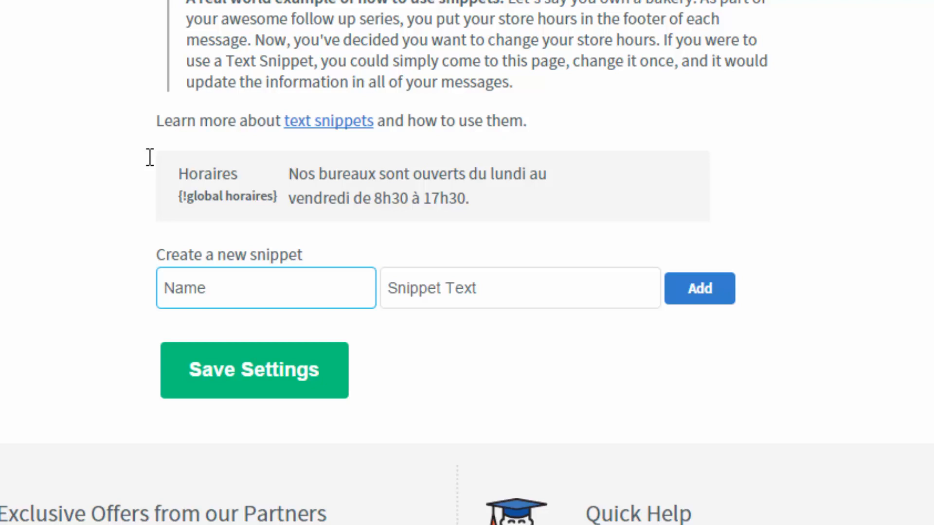
pyautogui.write('Article à la une')
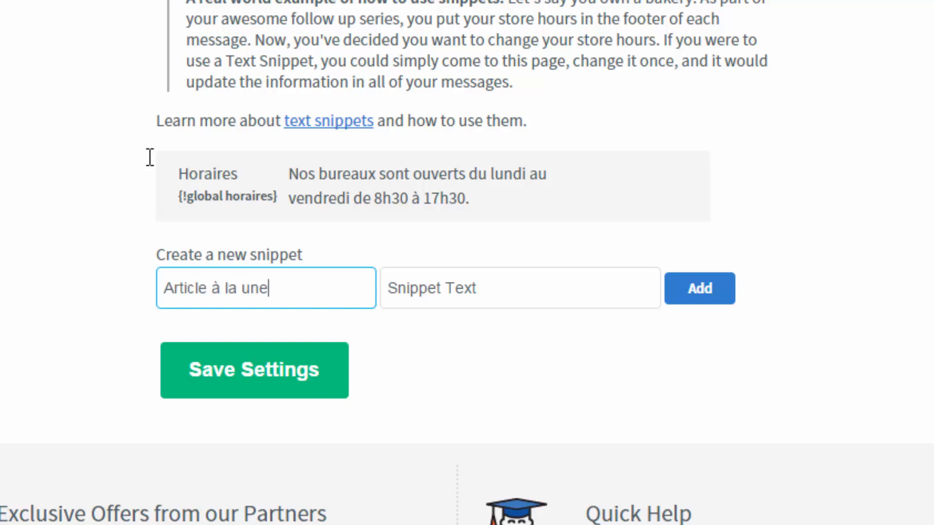
pyautogui.press('Tab')
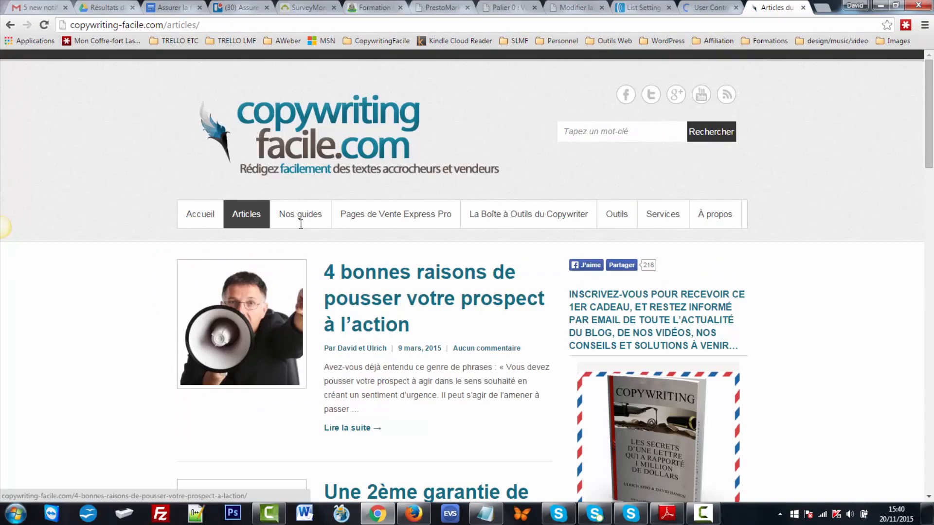
# - Open the article "4 bonnes raisons de pousser votre prospect à l'action" on copywriting-facile.com and copy its web address
pyautogui.click(419, 298)
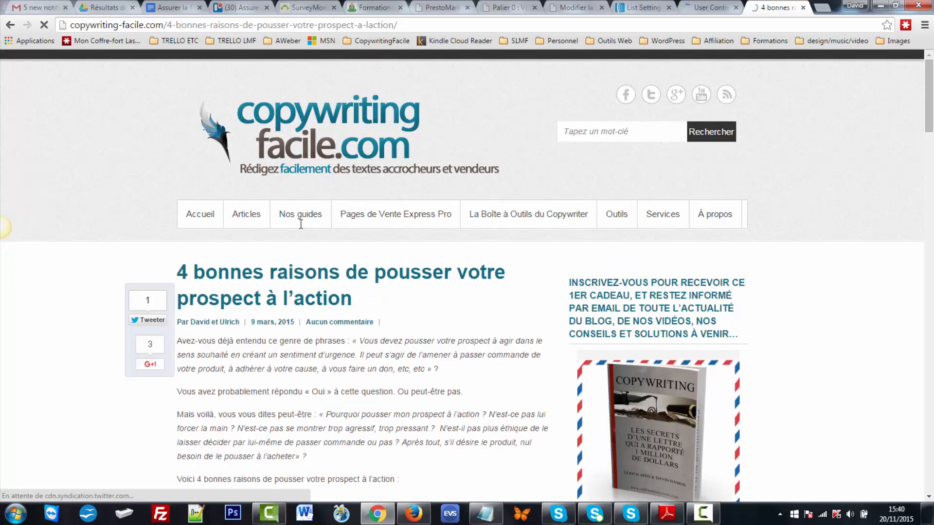
pyautogui.hotkey('ctrl', 'l')
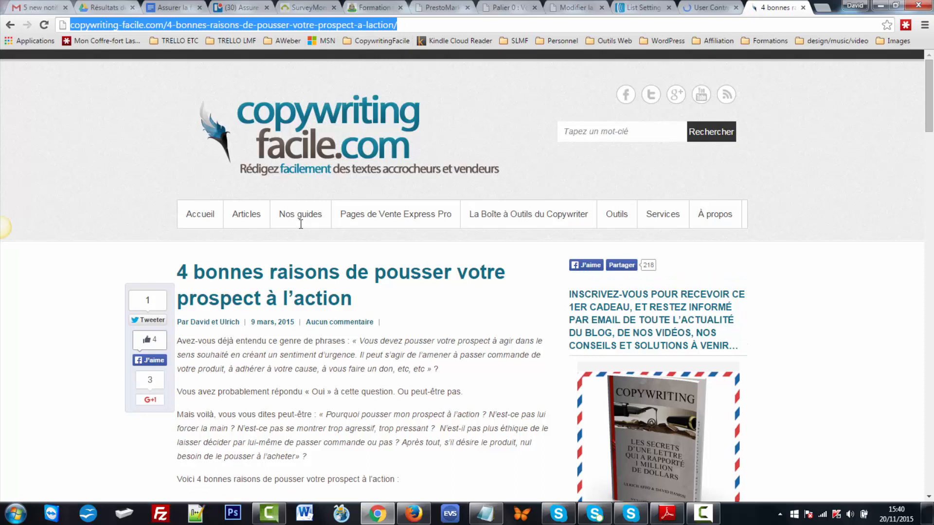
pyautogui.press('Menu')
pyautogui.press('Down')
pyautogui.press('Down')
pyautogui.press('Down')
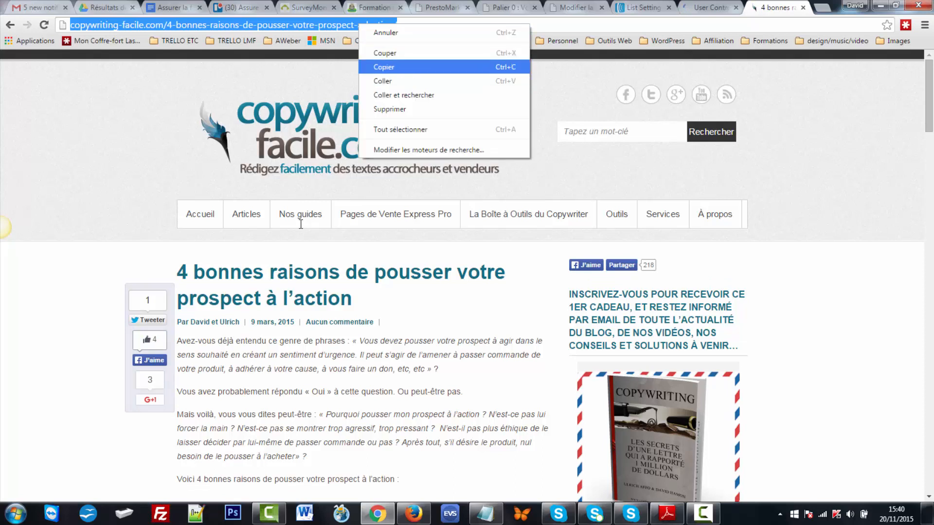
pyautogui.press('Return')
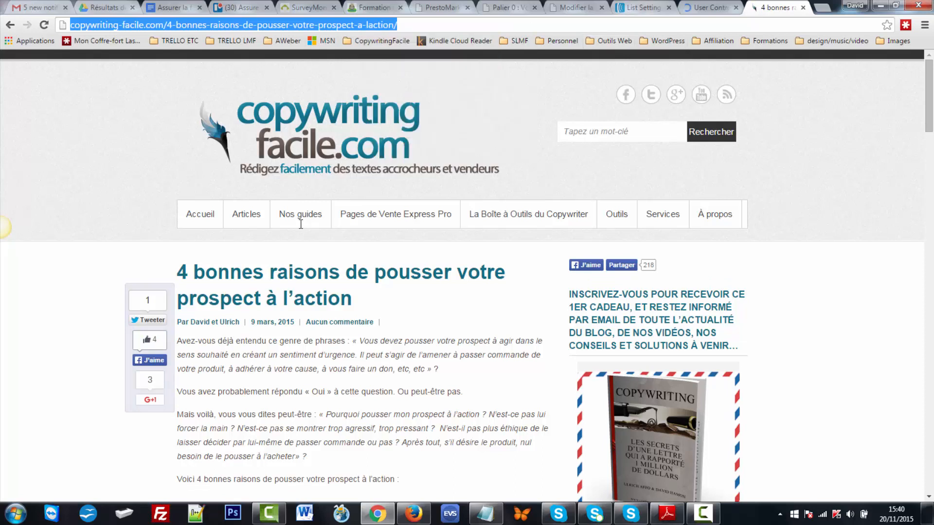
# - Return to the AWeber list settings, paste the article's address as the "Article à la une" snippet text, and add the snippet
pyautogui.hotkey('ctrl', 'shift', 'Tab')
pyautogui.hotkey('ctrl', 'shift', 'Tab')
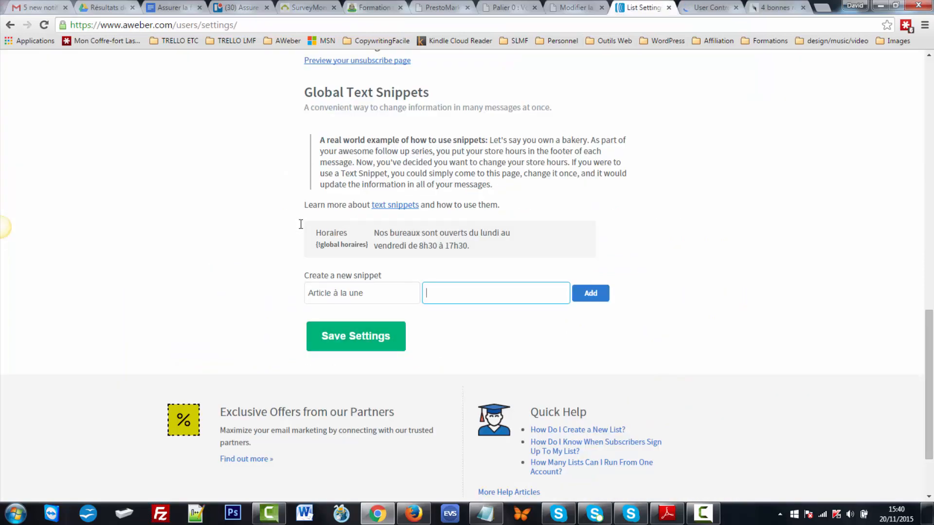
pyautogui.hotkey('ctrl', 'v')
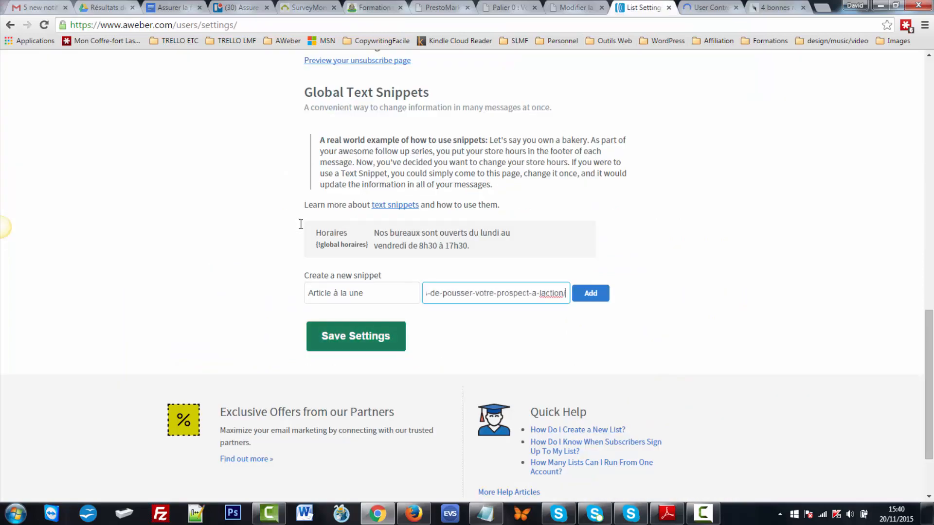
pyautogui.press('Tab')
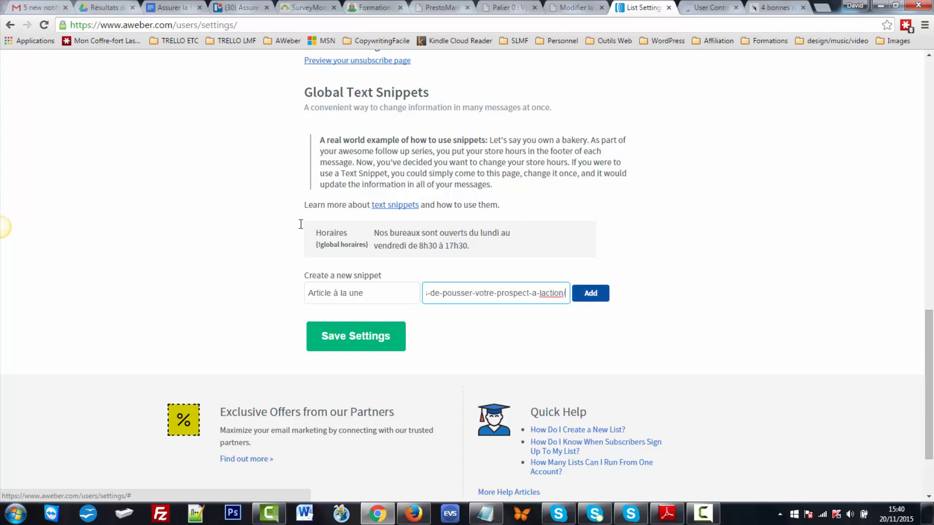
pyautogui.press('Return')
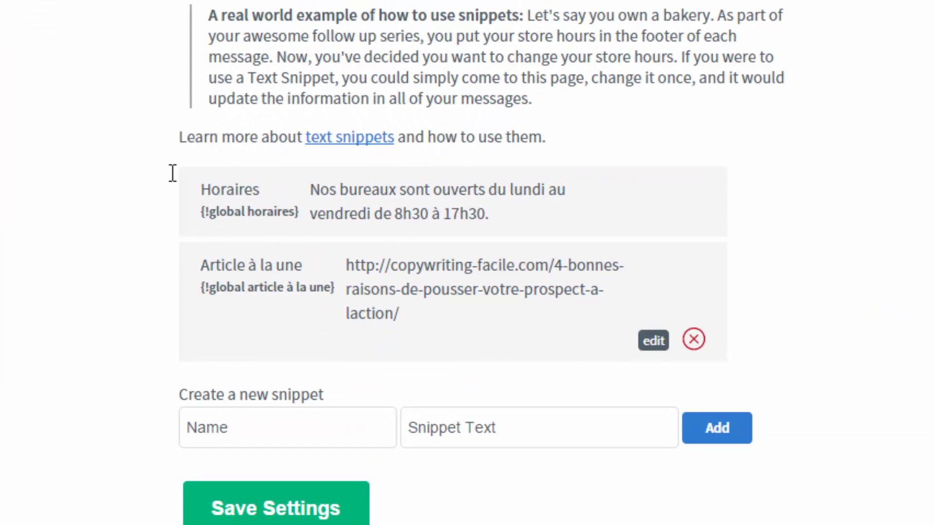
# - Highlight the "Article à la une" snippet's global variable code and its article address to review how they correspond
pyautogui.moveTo(201, 287); pyautogui.dragTo(334, 288)
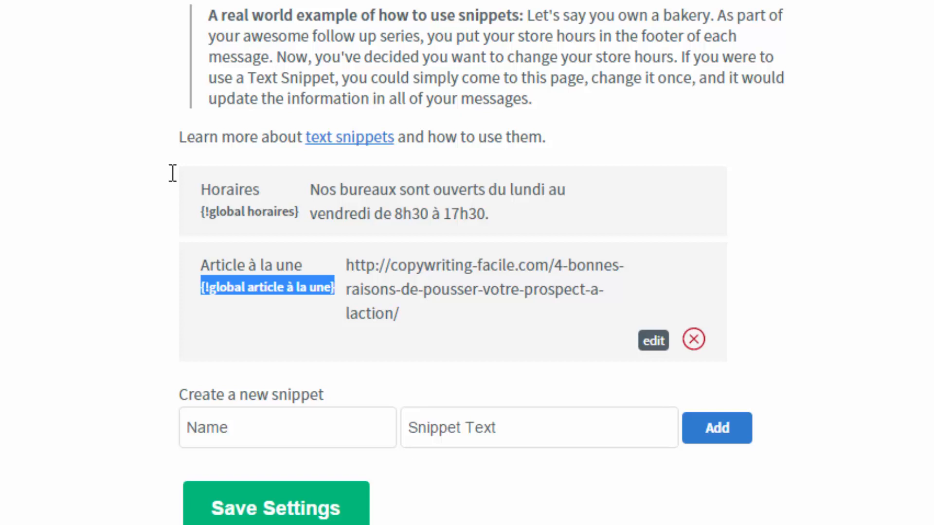
pyautogui.moveTo(401, 315)
pyautogui.mouseDown()
pyautogui.moveTo(369, 314)
pyautogui.moveTo(345, 266)
pyautogui.mouseUp()
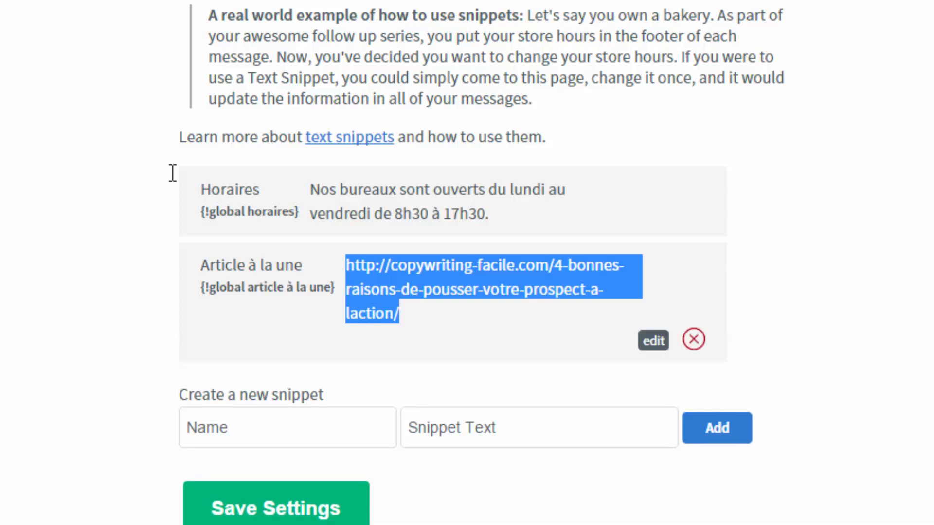
pyautogui.click(172, 174)
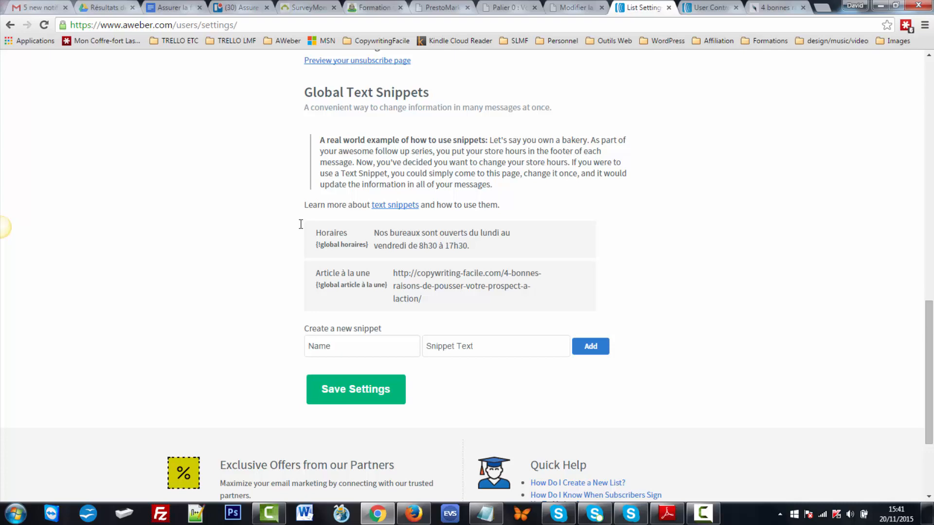
pyautogui.scroll(15, 300, 224)
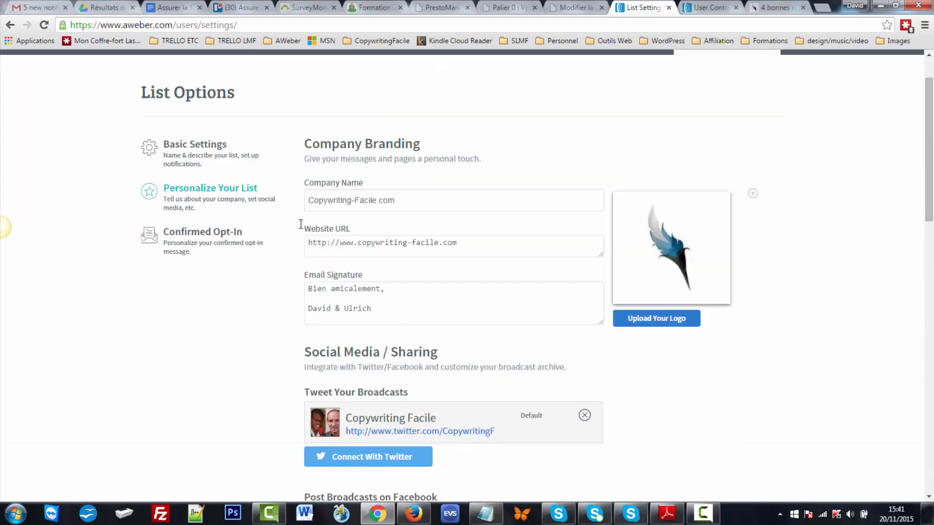
pyautogui.scroll(2, 300, 224)
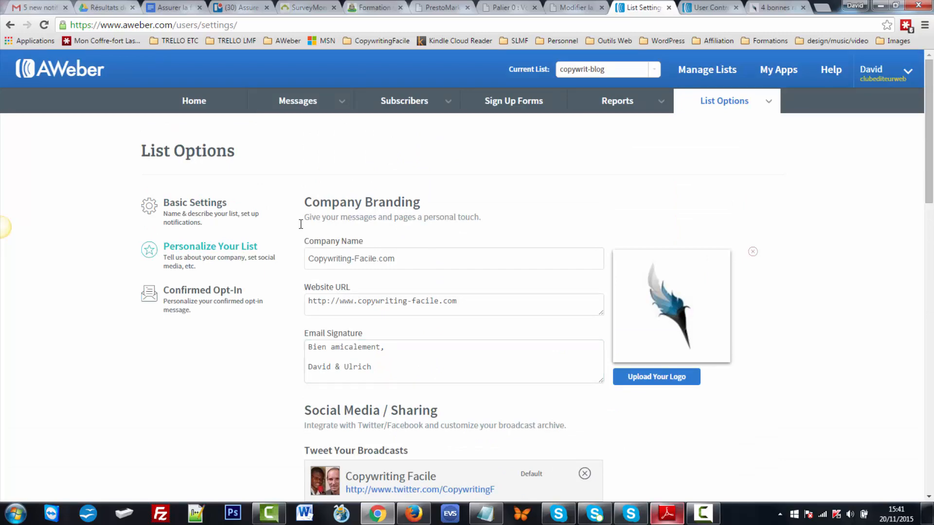
# - Switch to VariablesAWeber.pdf in Adobe Reader and review the geographic, RSS, other, and custom and global field variables
pyautogui.hotkey('alt', 'Tab')
pyautogui.click(301, 224)
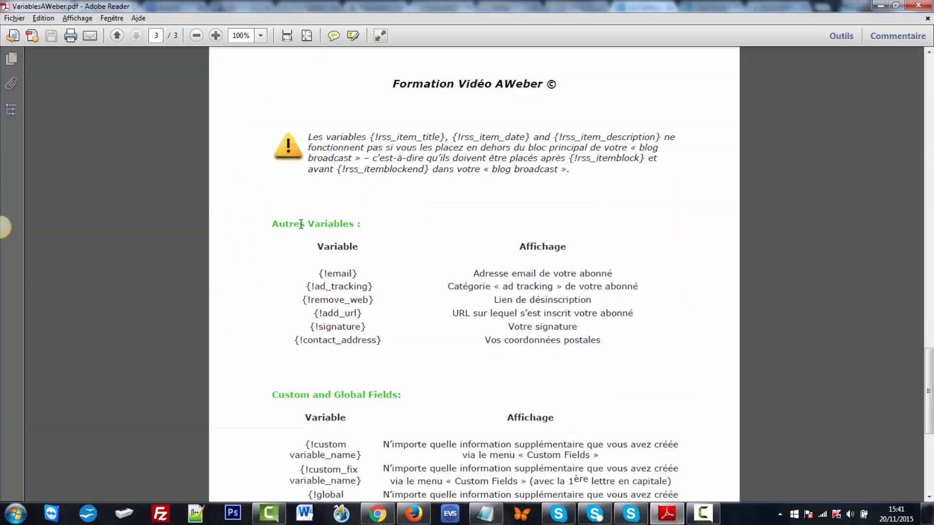
pyautogui.scroll(3, 301, 224)
pyautogui.scroll(10, 301, 224)
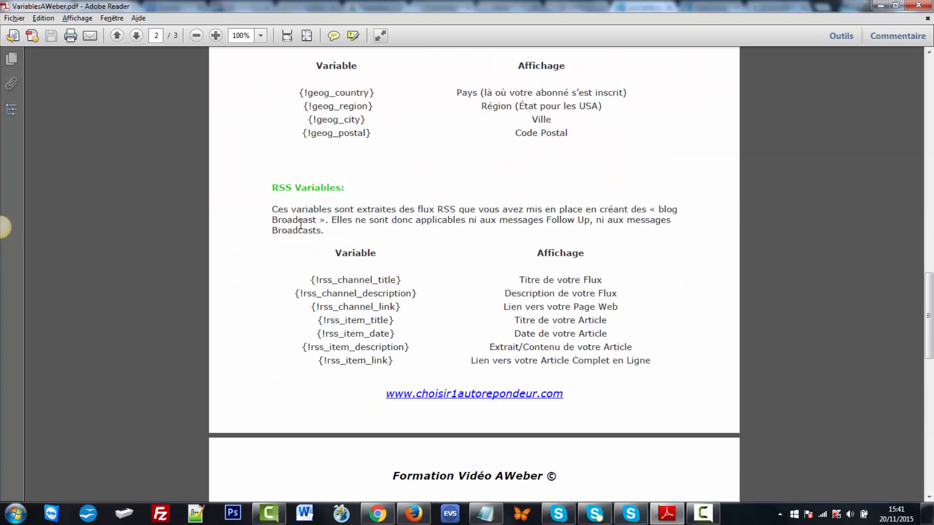
pyautogui.scroll(-3, 301, 224)
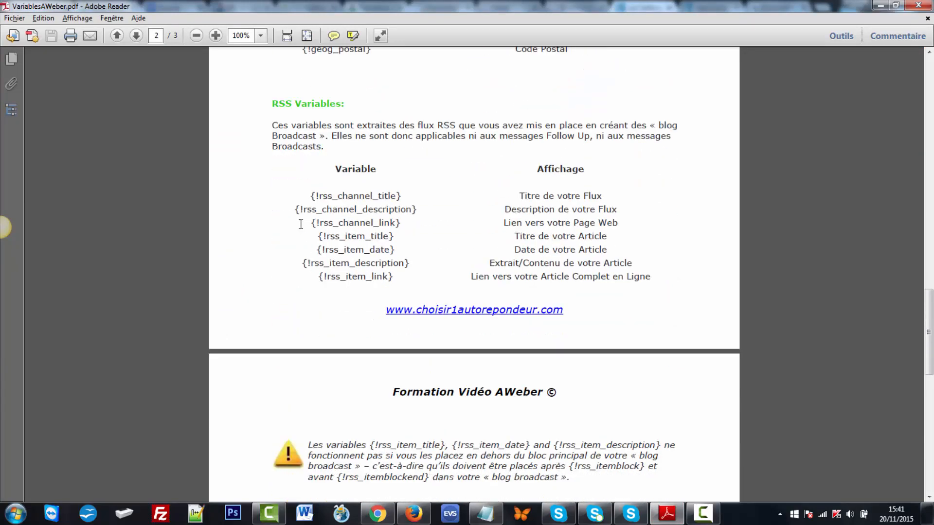
pyautogui.scroll(-2, 300, 224)
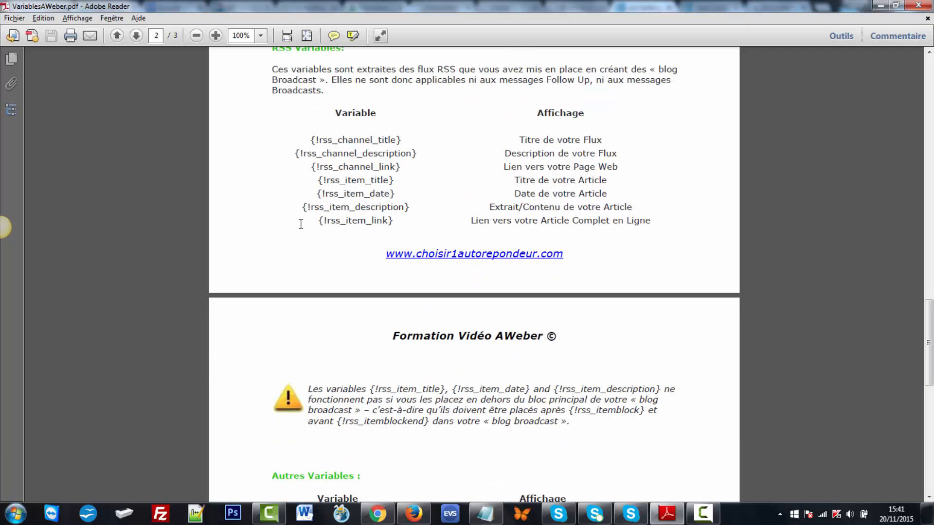
pyautogui.scroll(10, 300, 225)
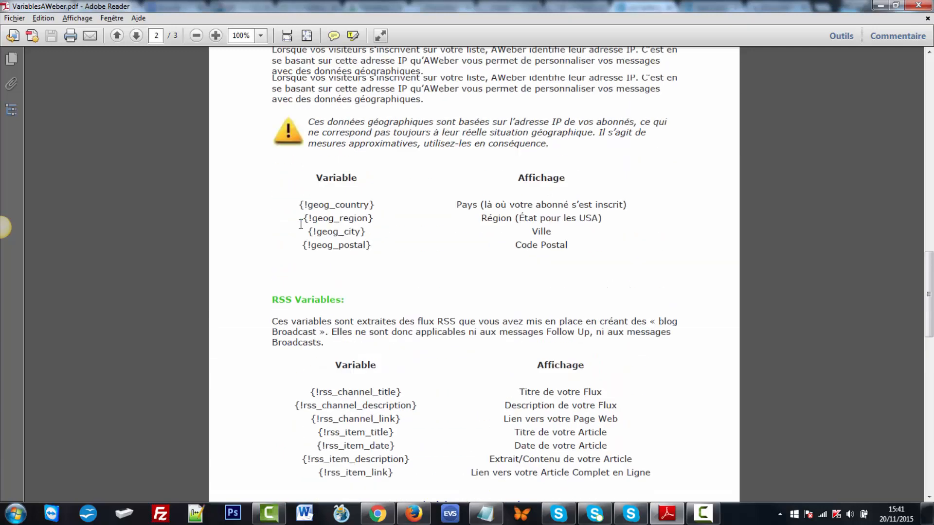
pyautogui.scroll(-15, 300, 224)
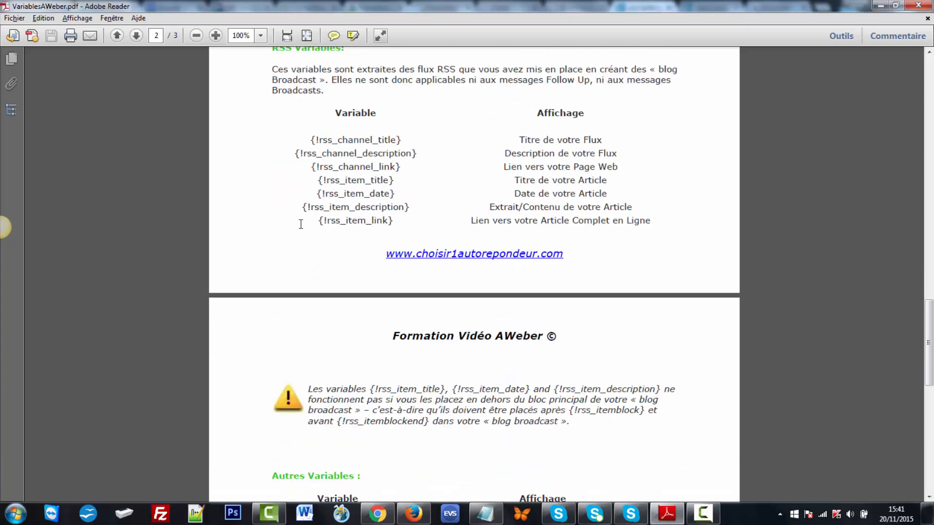
pyautogui.scroll(-4, 301, 224)
pyautogui.scroll(-2, 300, 225)
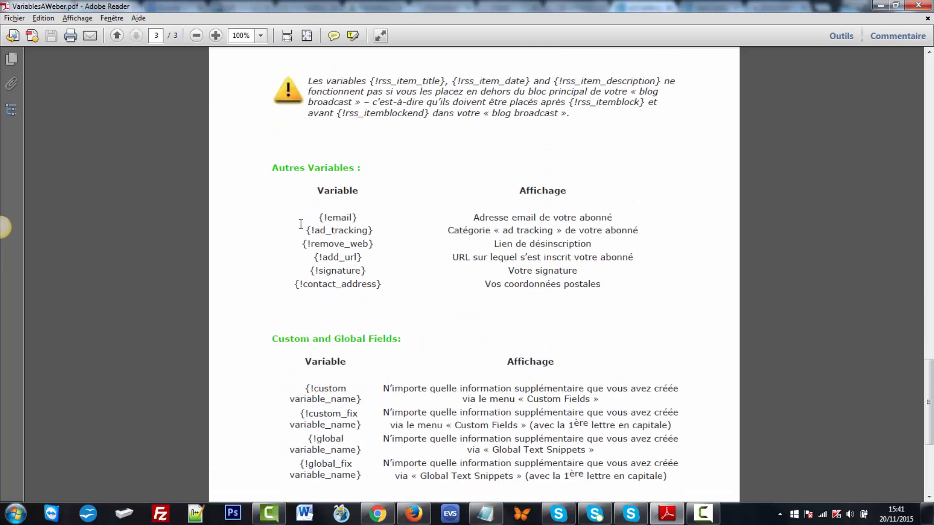
pyautogui.scroll(-2, 301, 224)
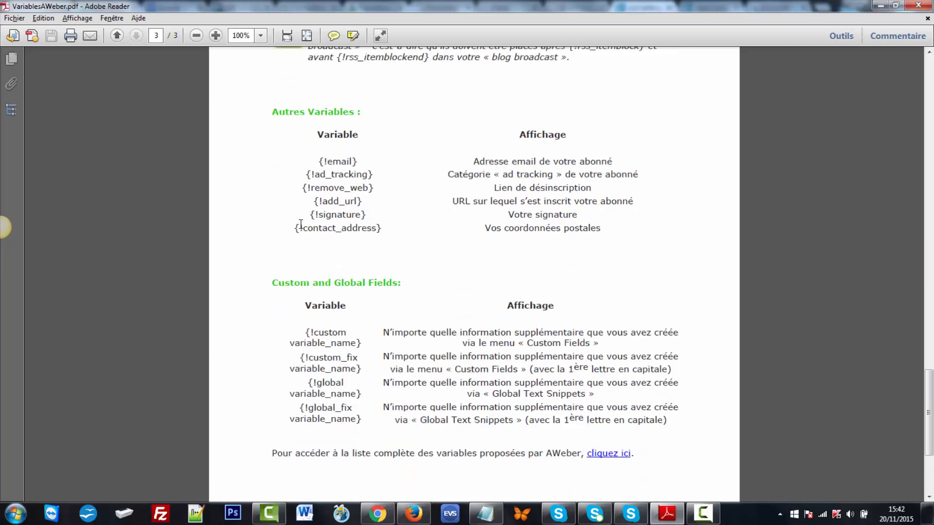
# - Return to AWeber in the browser and open the Custom Fields page for the copywrit-blog list
pyautogui.hotkey('alt', 'Tab')
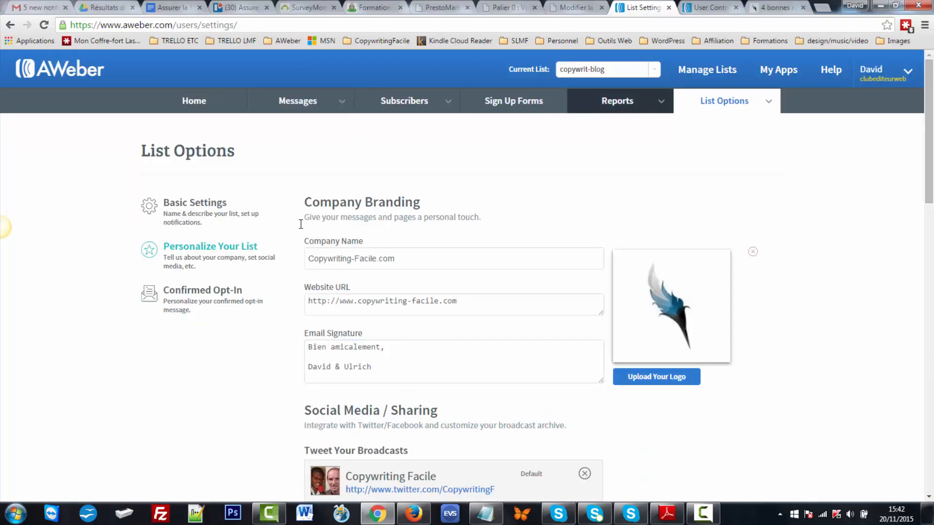
pyautogui.moveTo(724, 101)
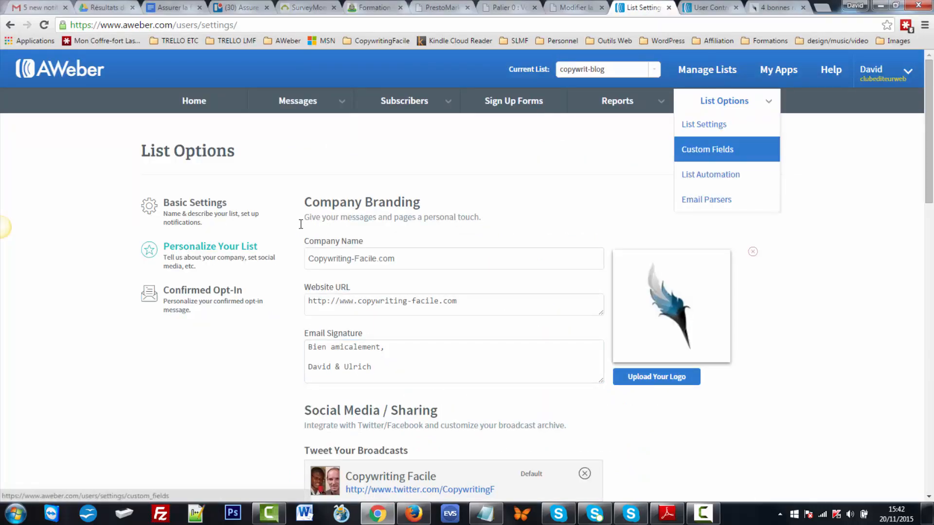
pyautogui.click(707, 149)
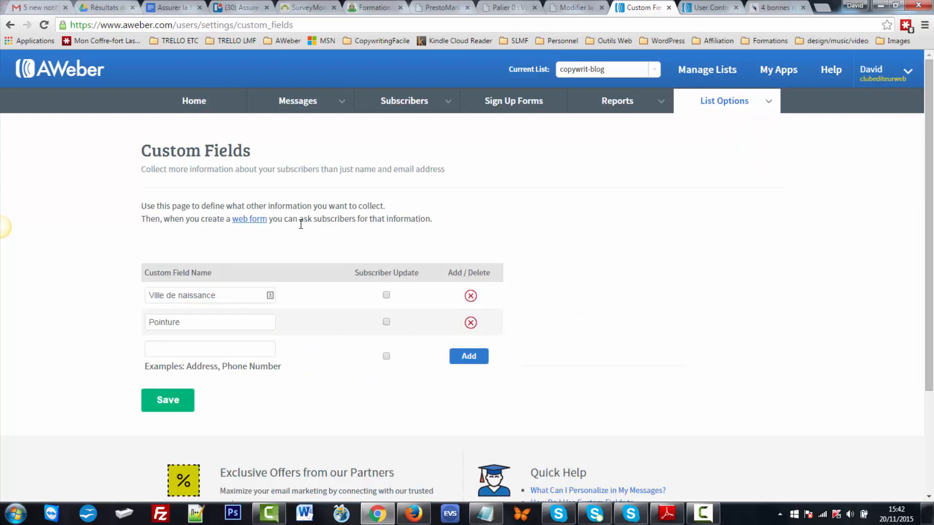